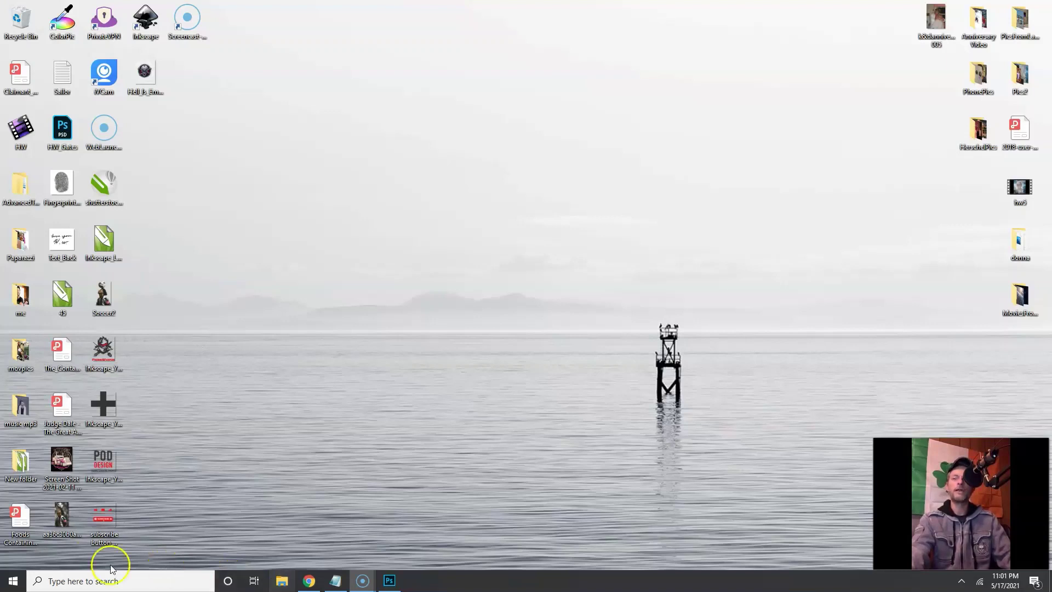
# - Switch to Photoshop and open the Hell_Is_Empty image from the Desktop
pyautogui.click(387, 579)
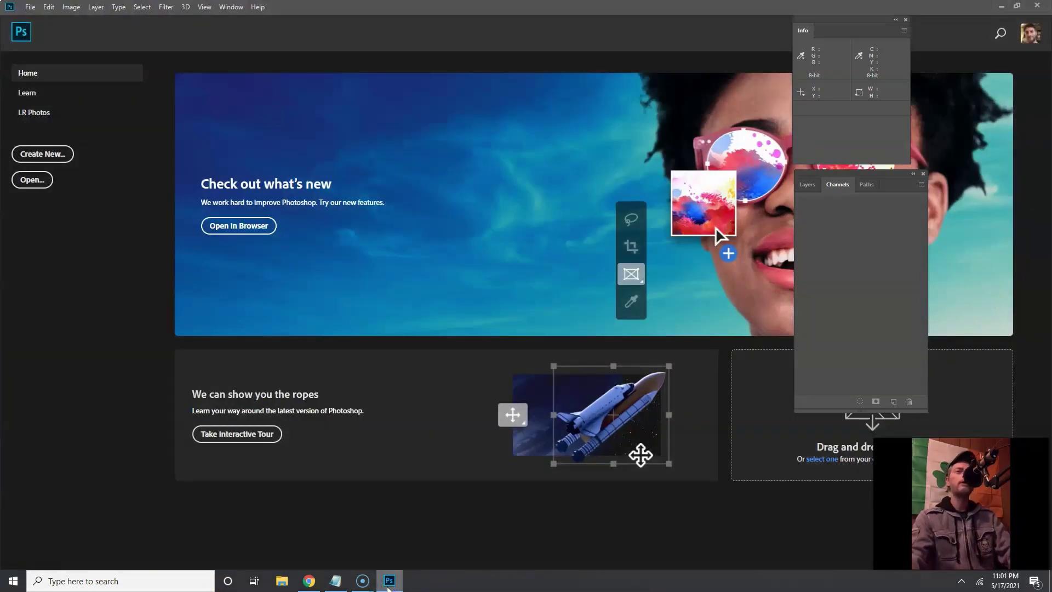
pyautogui.click(33, 184)
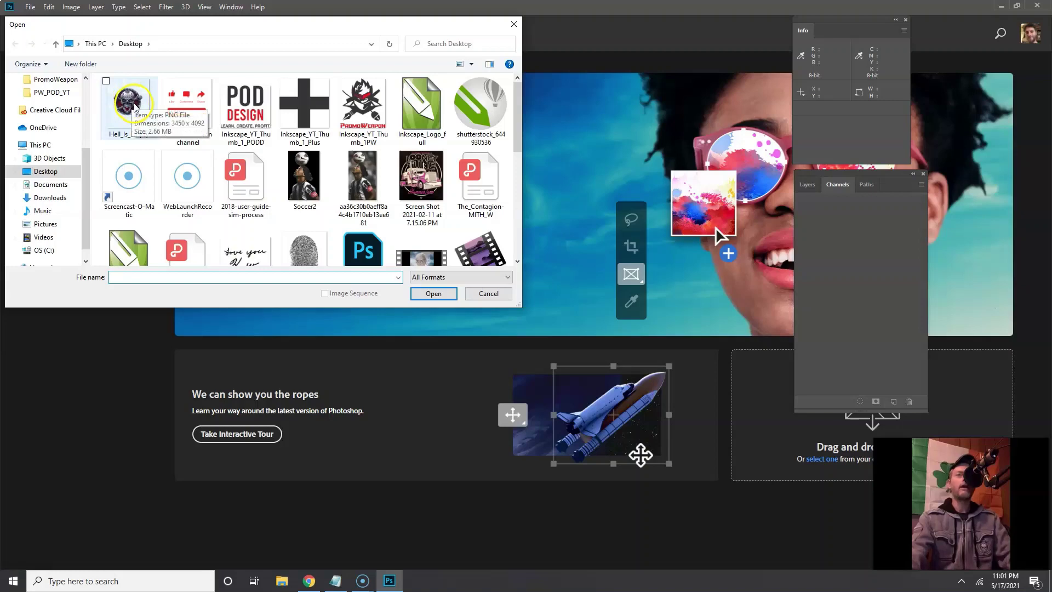
pyautogui.click(132, 104)
pyautogui.click(434, 293)
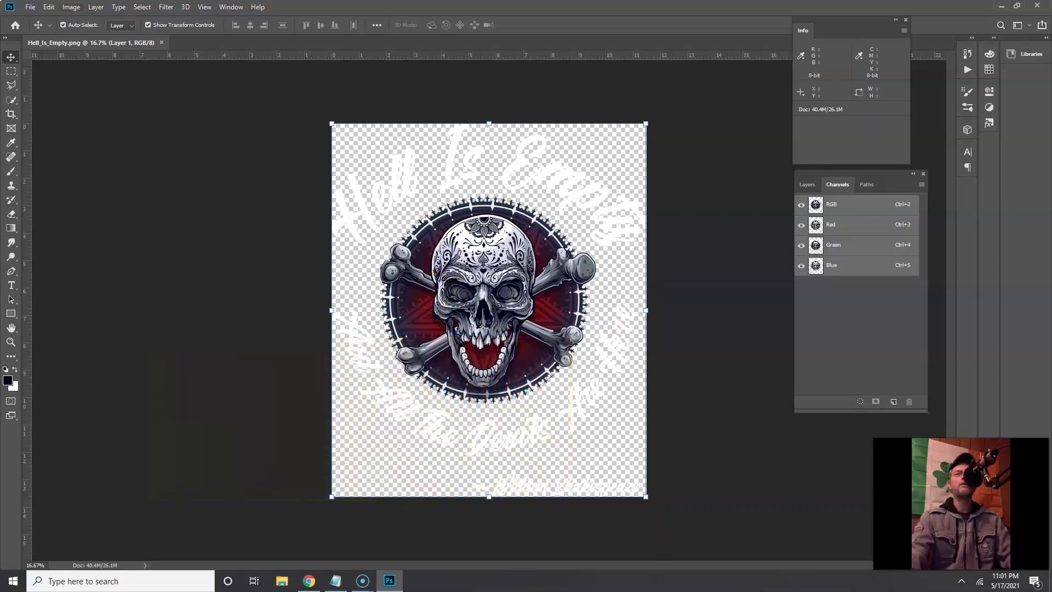
# - Enlarge the canvas to 13 inches wide and 19 inches high, keeping the artwork centred
pyautogui.click(72, 7)
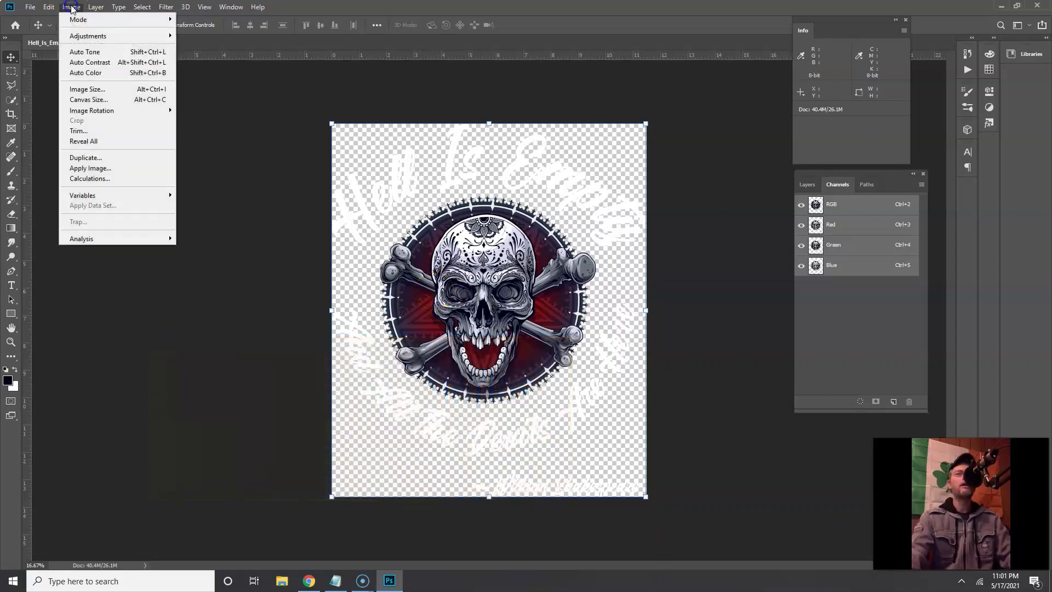
pyautogui.click(102, 103)
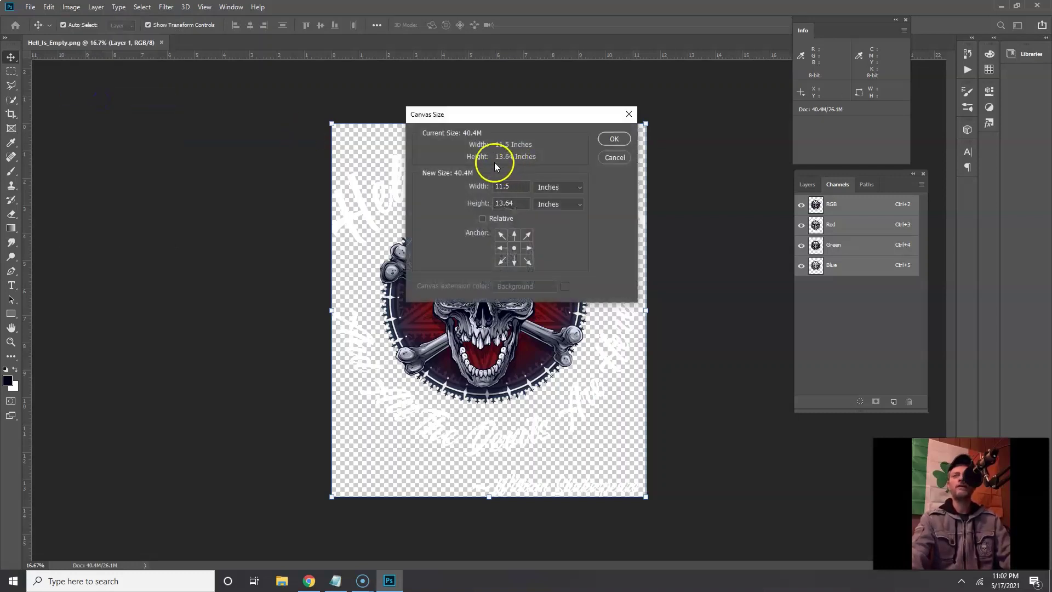
pyautogui.write('13')
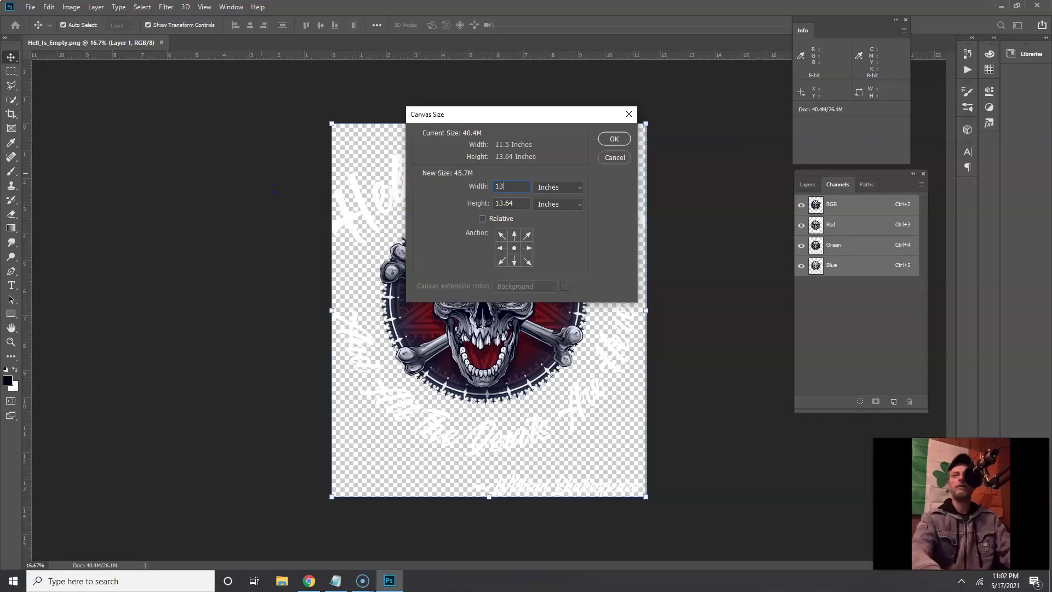
pyautogui.press('Tab')
pyautogui.write('19')
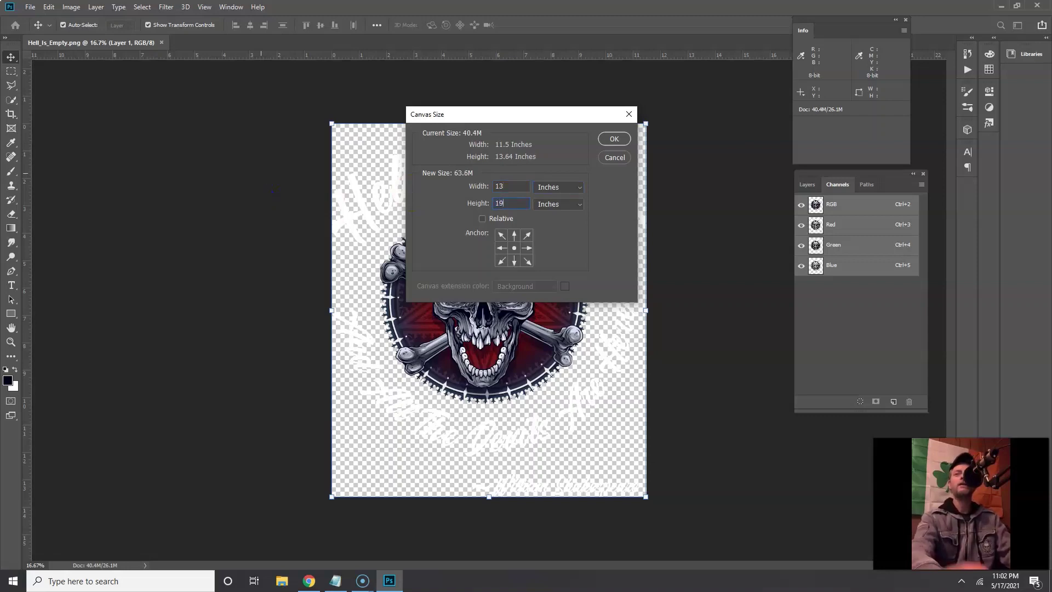
pyautogui.click(611, 139)
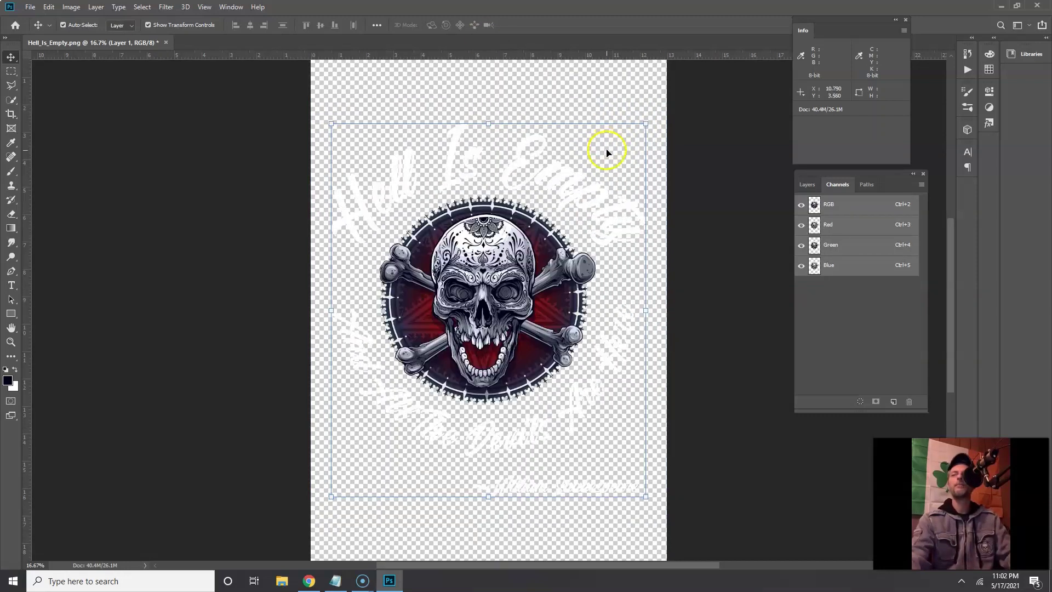
# - Duplicate the resized image as a separate document named Hell_Is_Empty copy
pyautogui.click(75, 7)
pyautogui.click(86, 158)
pyautogui.click(613, 179)
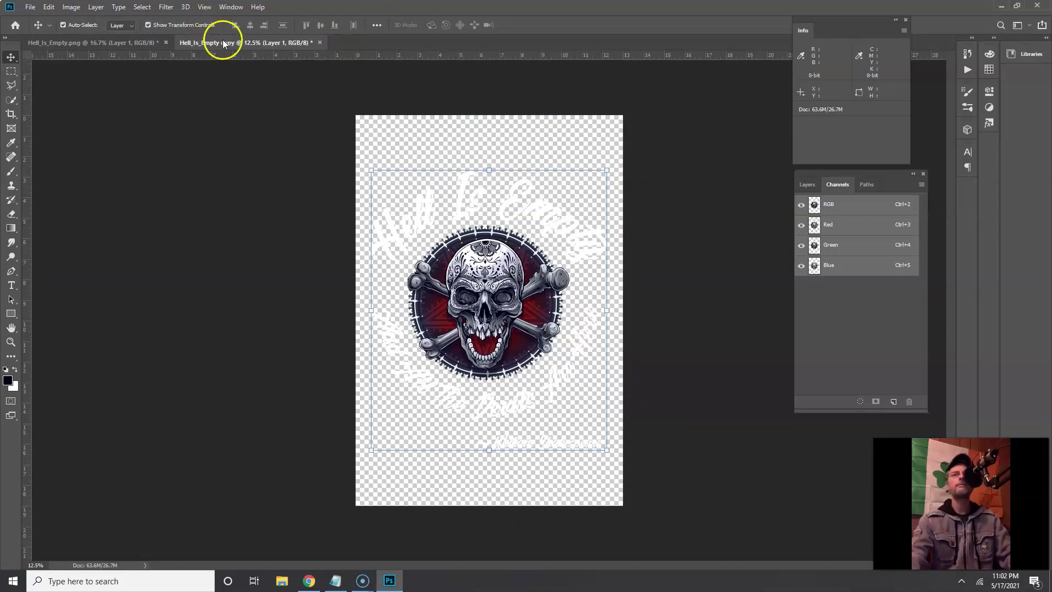
# - Float the original and the copy side by side, enlarging the copy's window and fitting its image to it
pyautogui.moveTo(223, 42); pyautogui.dragTo(447, 127)
pyautogui.moveTo(116, 42); pyautogui.dragTo(204, 137)
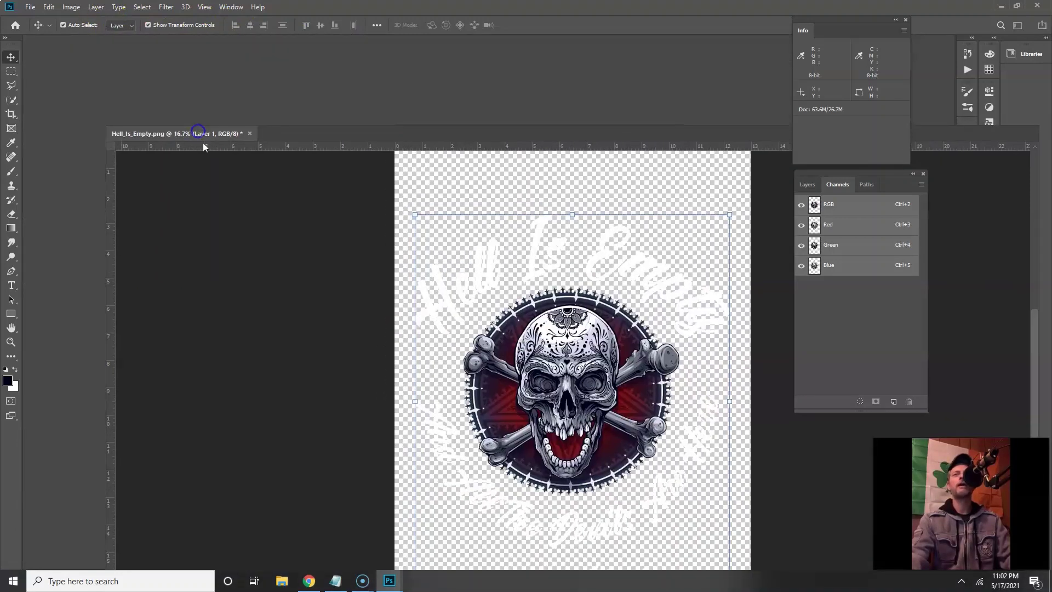
pyautogui.moveTo(269, 137); pyautogui.dragTo(192, 46)
pyautogui.moveTo(454, 131); pyautogui.dragTo(470, 47)
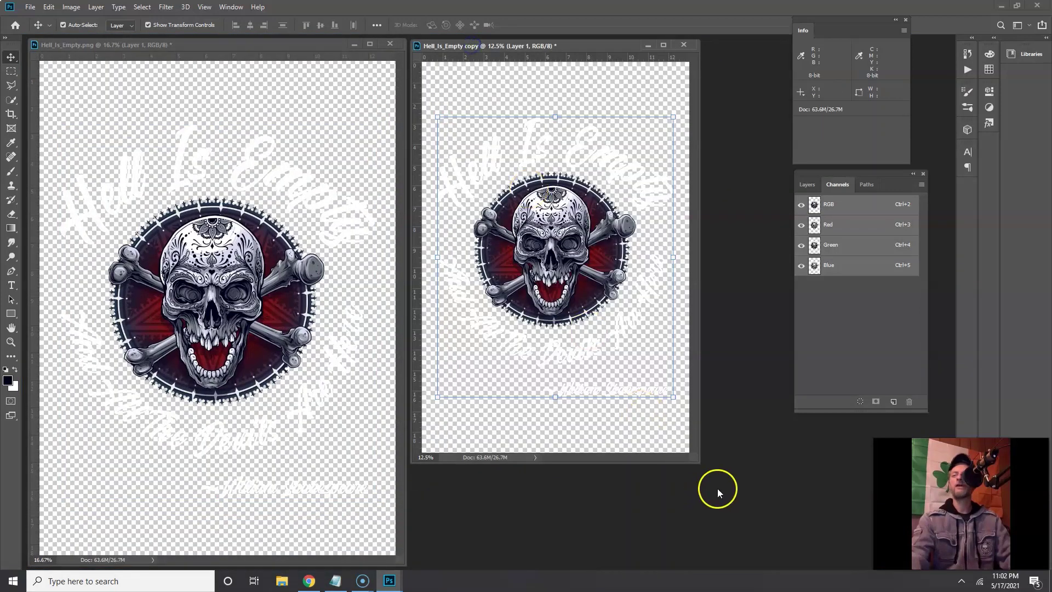
pyautogui.moveTo(701, 461); pyautogui.dragTo(753, 566)
pyautogui.hotkey('ctrl', '0')
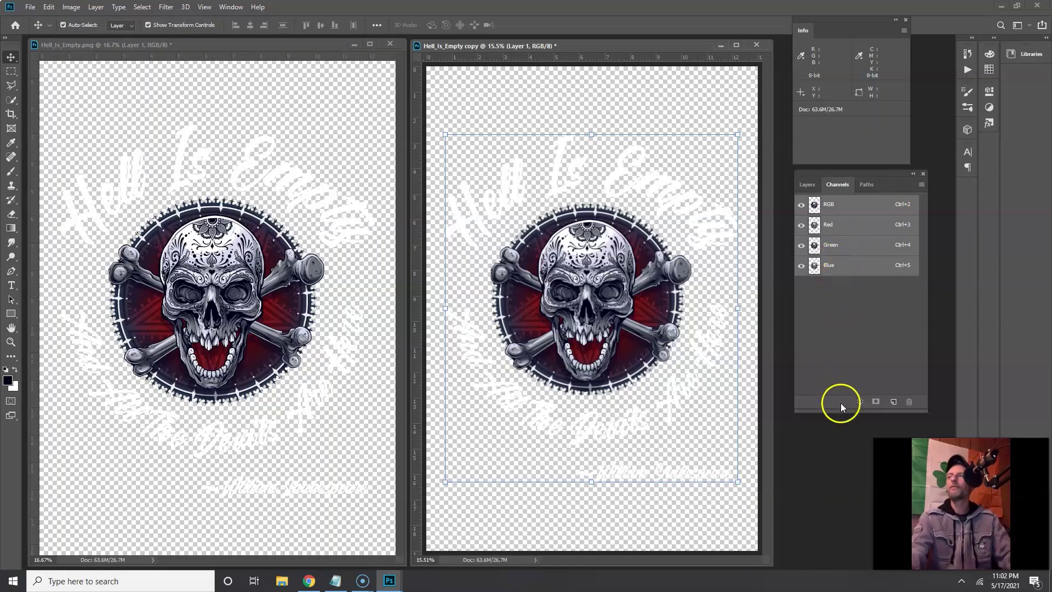
# - Add a channel to the copy, name it Shirt Color, and make it a black spot color with 100% solidity
pyautogui.click(894, 403)
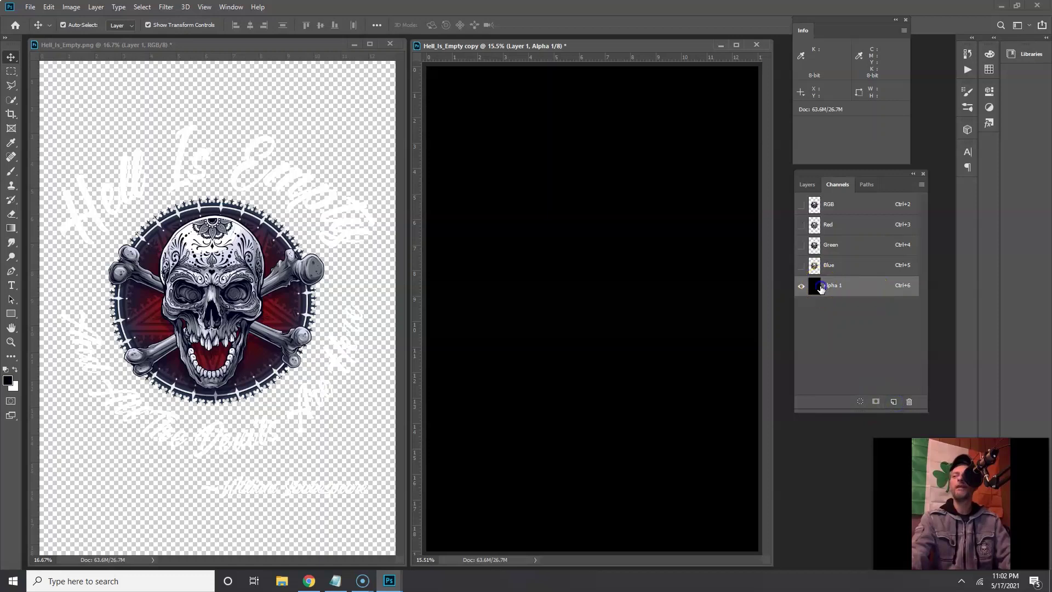
pyautogui.doubleClick(820, 289)
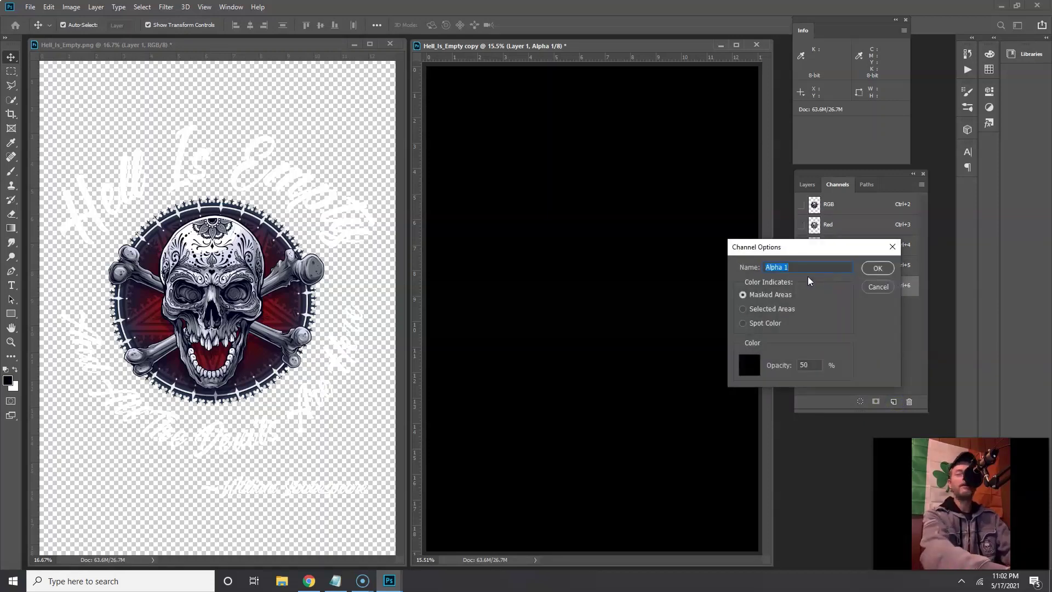
pyautogui.write('Shirt Color')
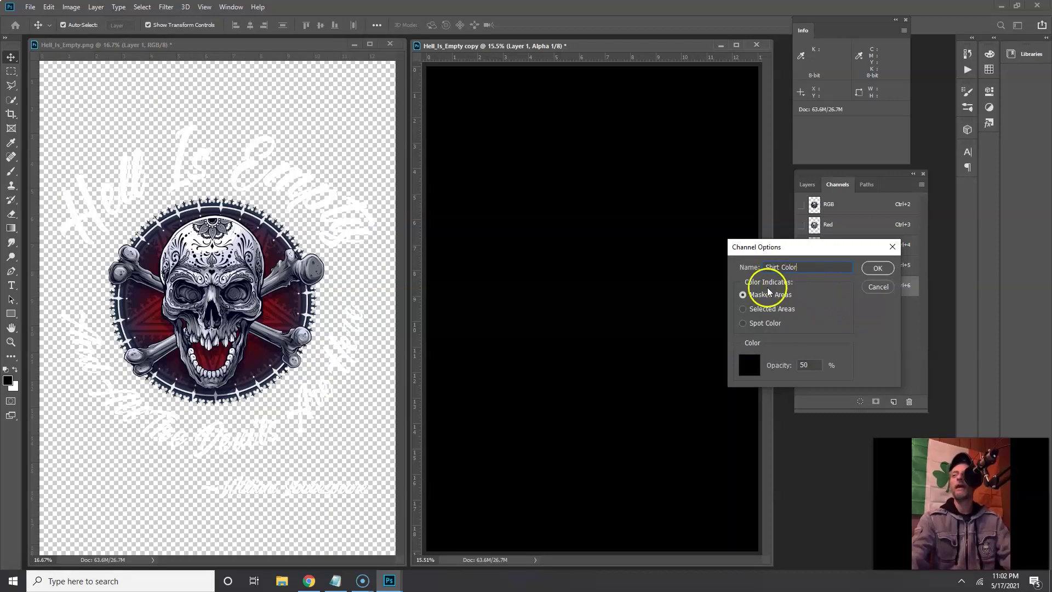
pyautogui.click(743, 323)
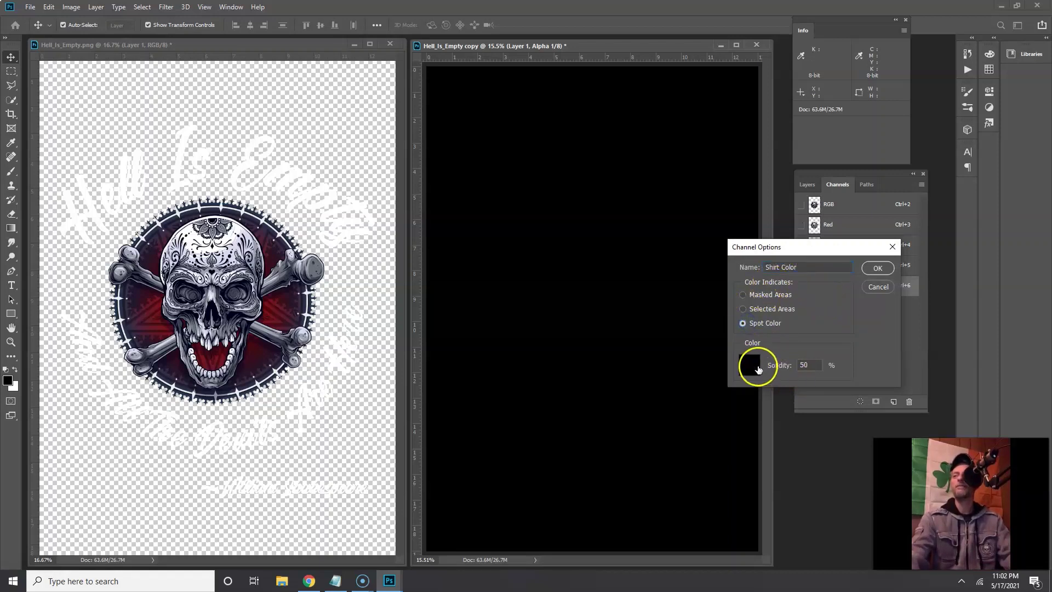
pyautogui.doubleClick(804, 365)
pyautogui.write('100')
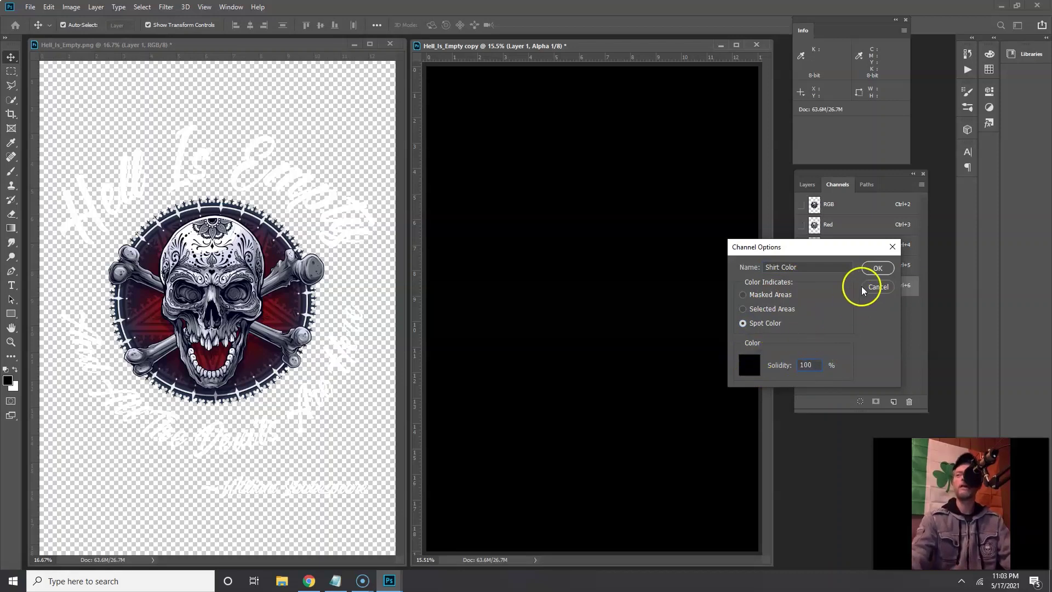
pyautogui.click(875, 268)
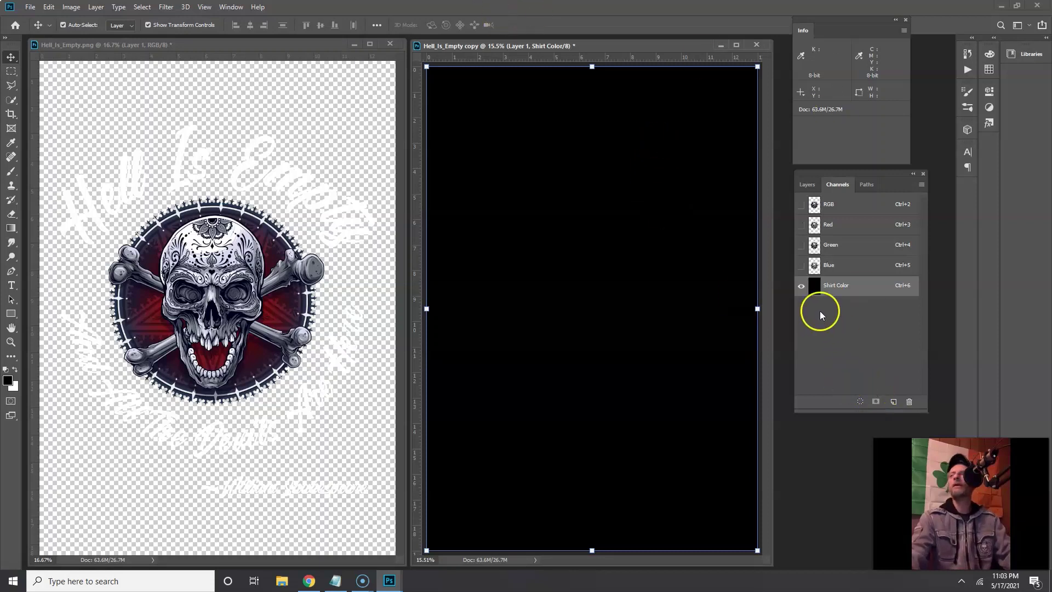
# - Return to the RGB composite and make an inverted Color Range selection of the Highlights at 100% fuzziness
pyautogui.click(847, 209)
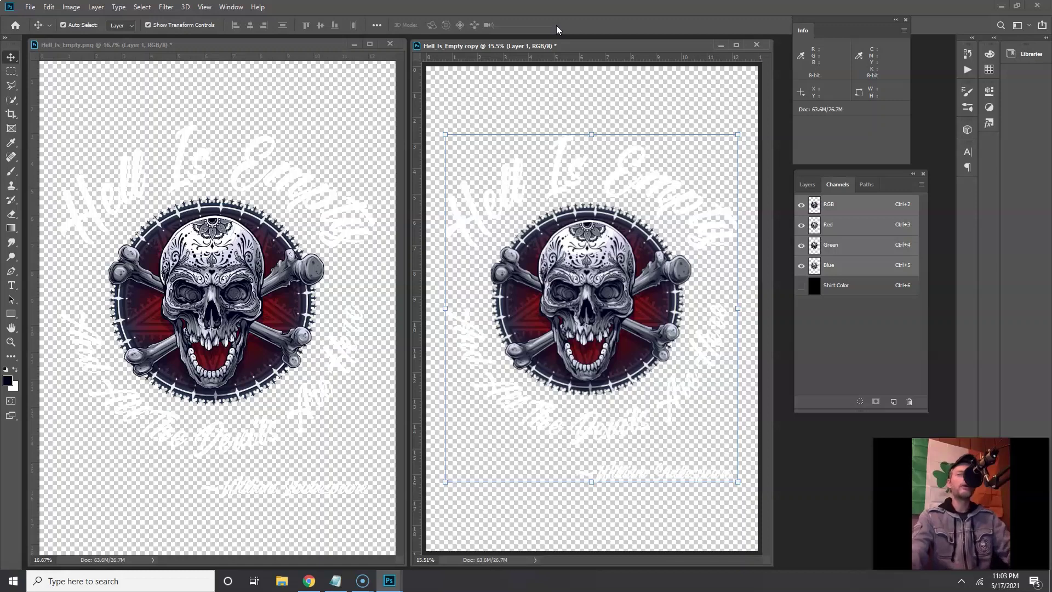
pyautogui.click(147, 11)
pyautogui.click(169, 115)
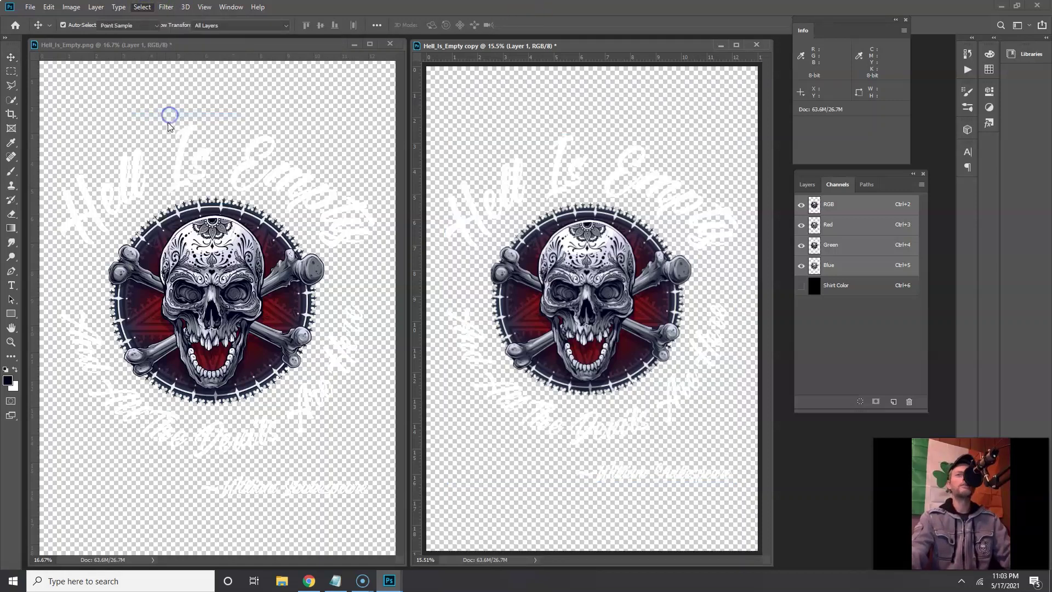
pyautogui.moveTo(445, 116); pyautogui.dragTo(400, 98)
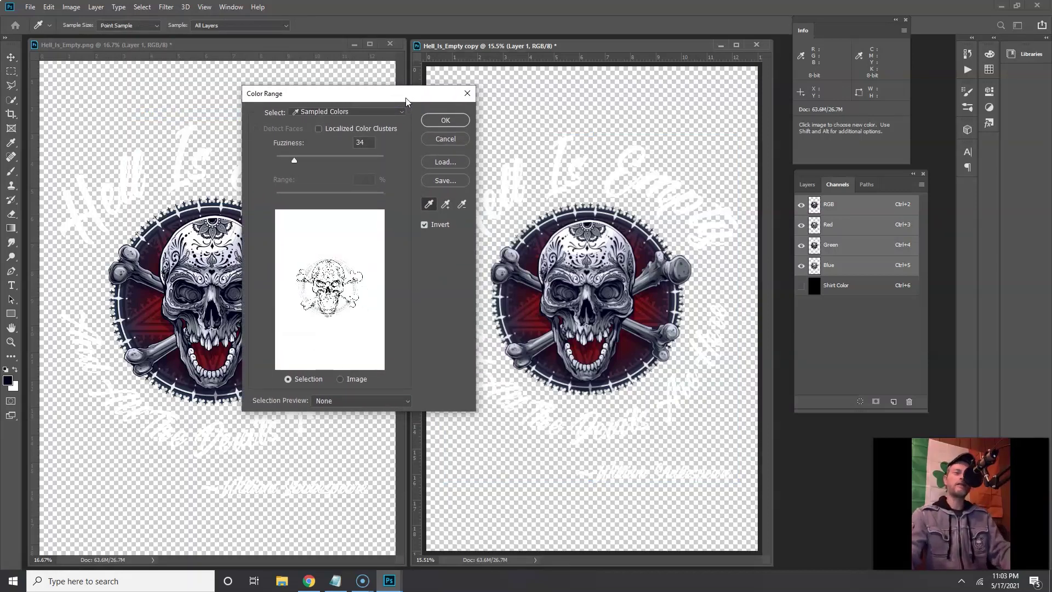
pyautogui.moveTo(336, 96)
pyautogui.mouseDown()
pyautogui.moveTo(361, 101)
pyautogui.moveTo(344, 102)
pyautogui.mouseUp()
pyautogui.click(349, 117)
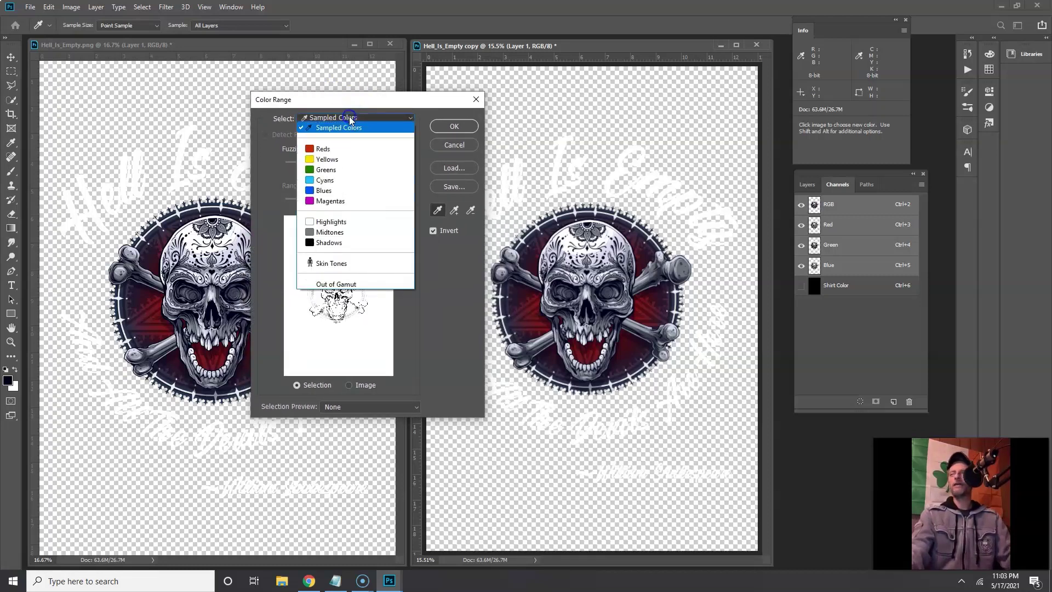
pyautogui.click(336, 227)
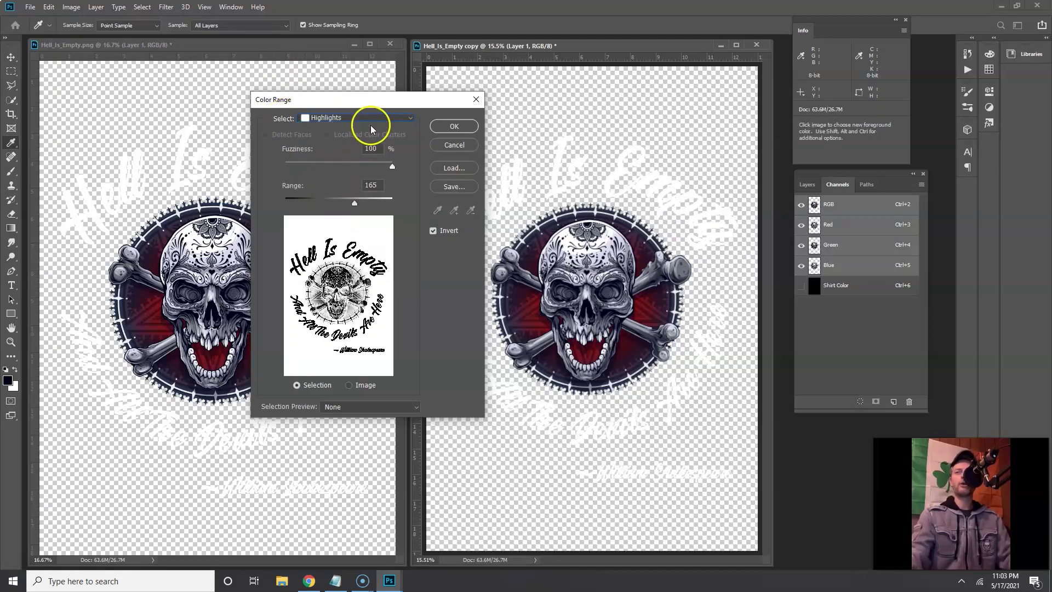
pyautogui.moveTo(380, 110); pyautogui.dragTo(319, 118)
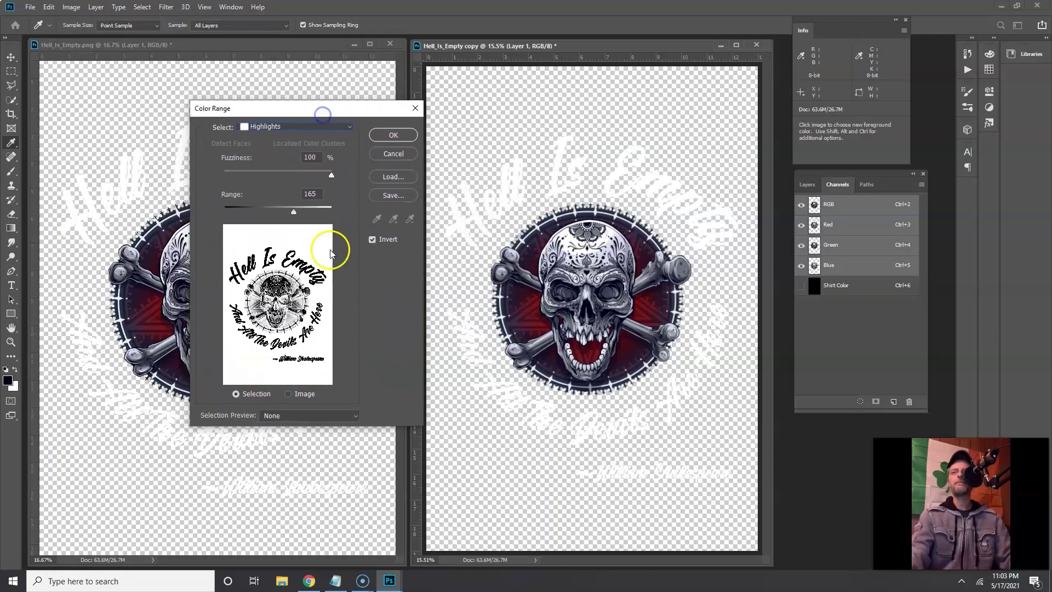
pyautogui.moveTo(333, 175); pyautogui.dragTo(360, 174)
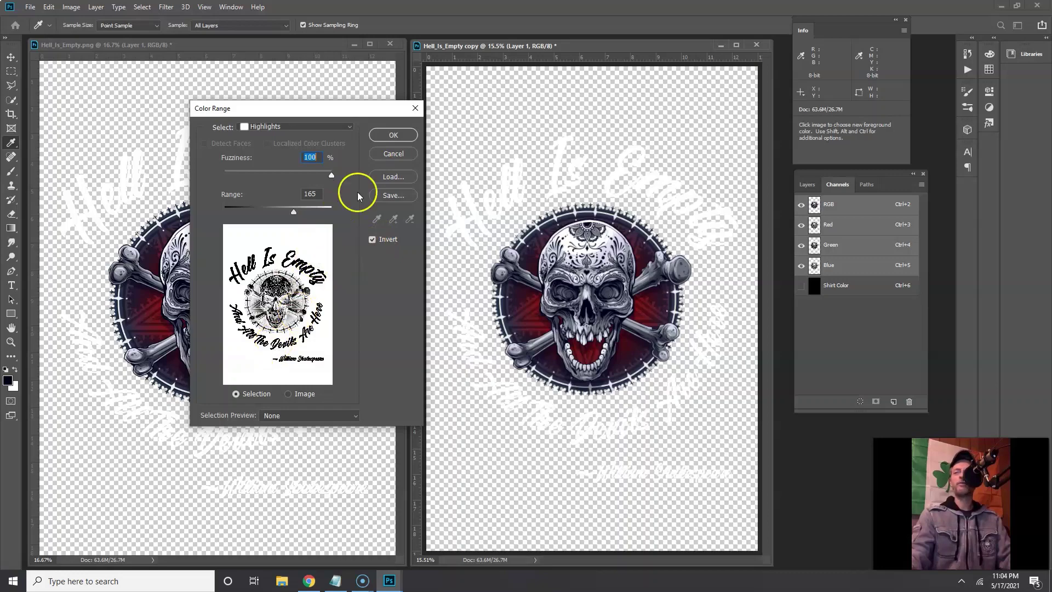
pyautogui.click(406, 134)
pyautogui.press('v')
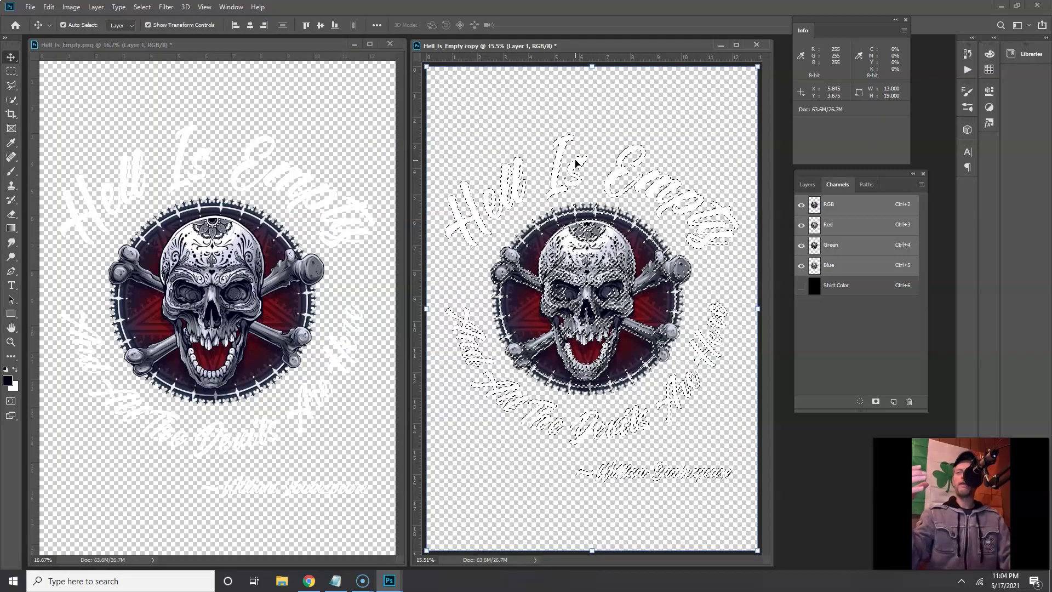
# - Save the highlights selection as a new channel and deselect it
pyautogui.click(649, 250)
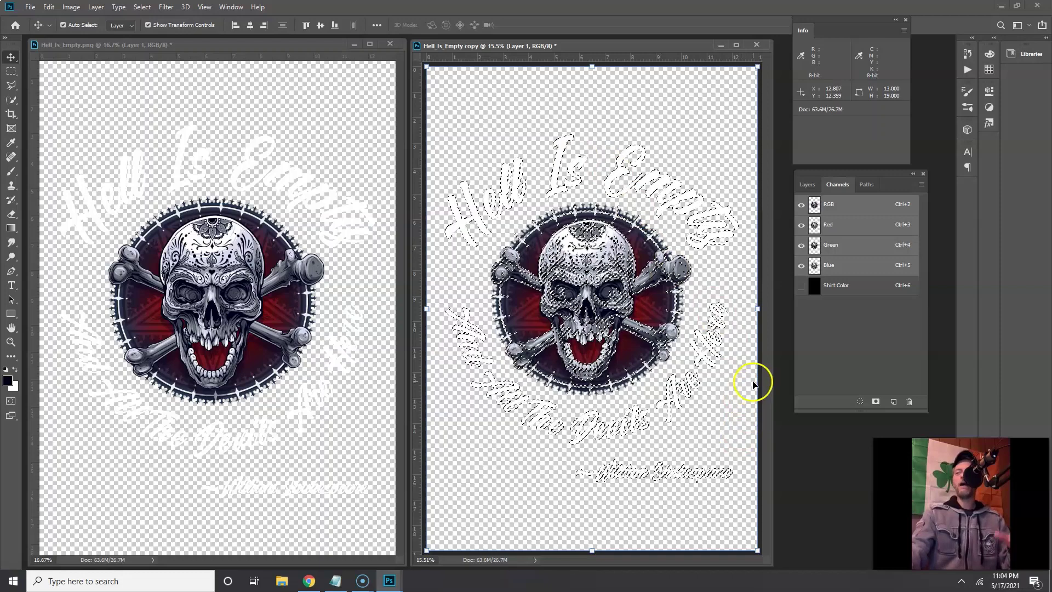
pyautogui.click(876, 403)
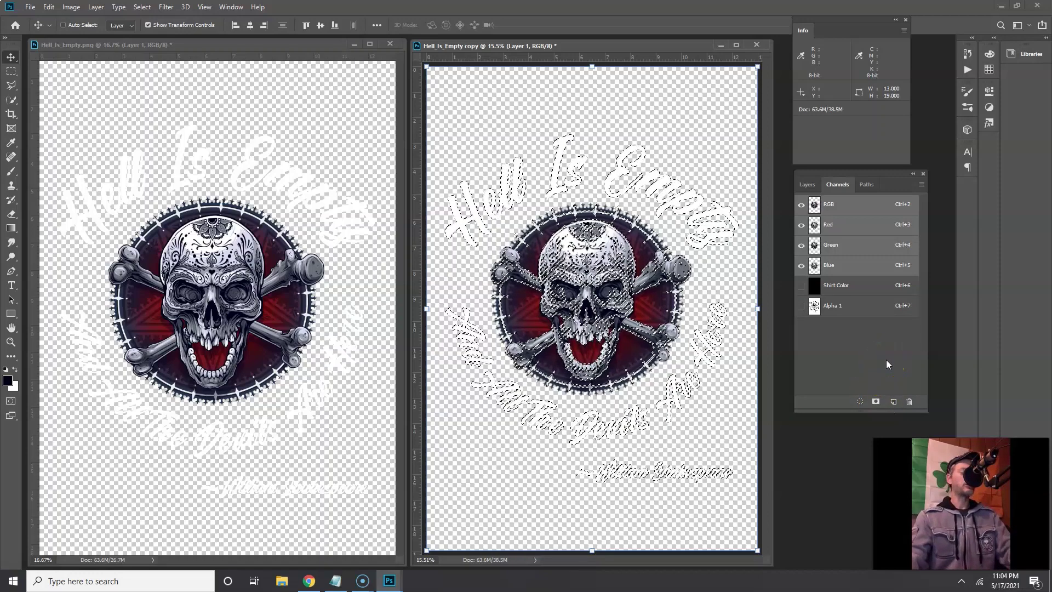
pyautogui.hotkey('ctrl', 'd')
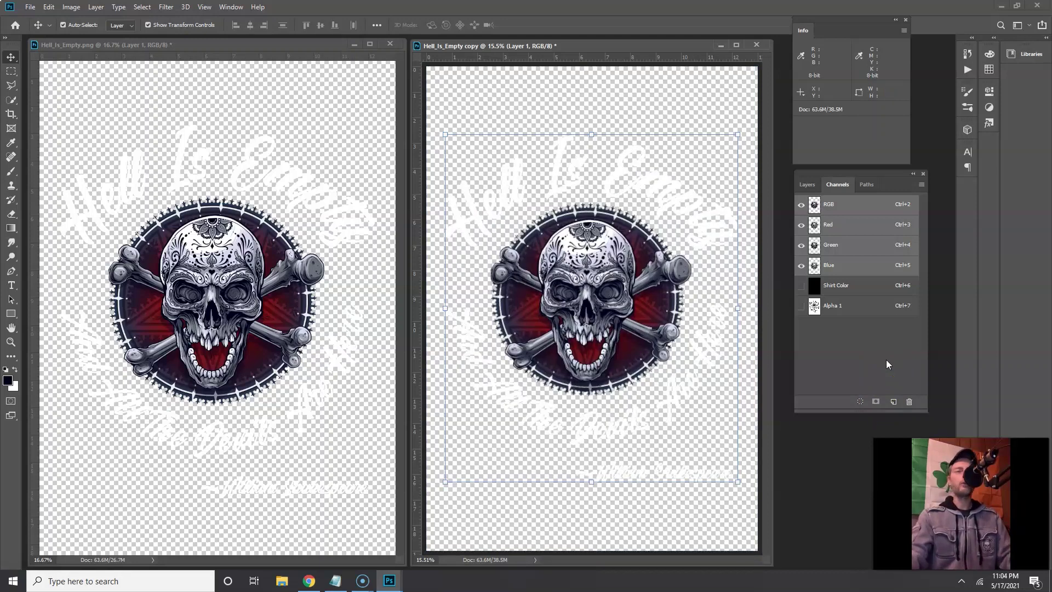
# - Name the saved selection's channel Spot White and set it to indicate a spot color
pyautogui.doubleClick(814, 305)
pyautogui.moveTo(802, 245); pyautogui.dragTo(833, 226)
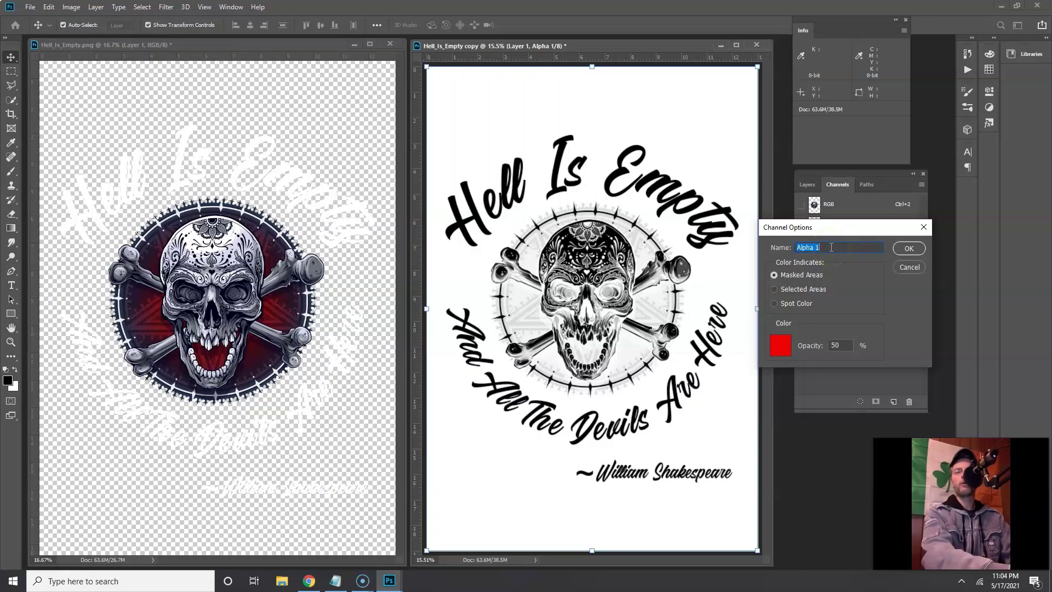
pyautogui.write('Spot ')
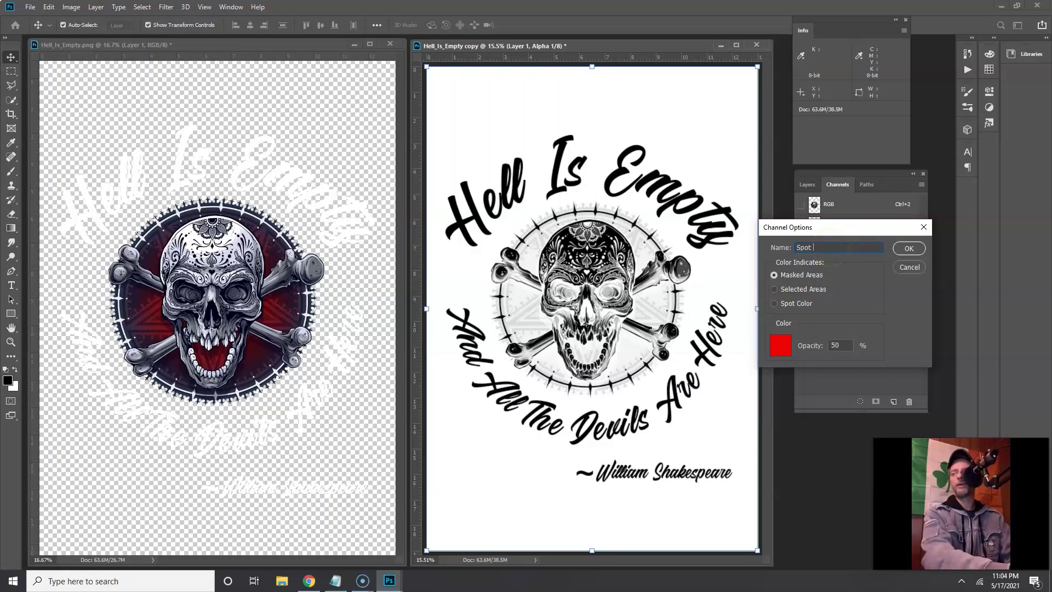
pyautogui.write('White')
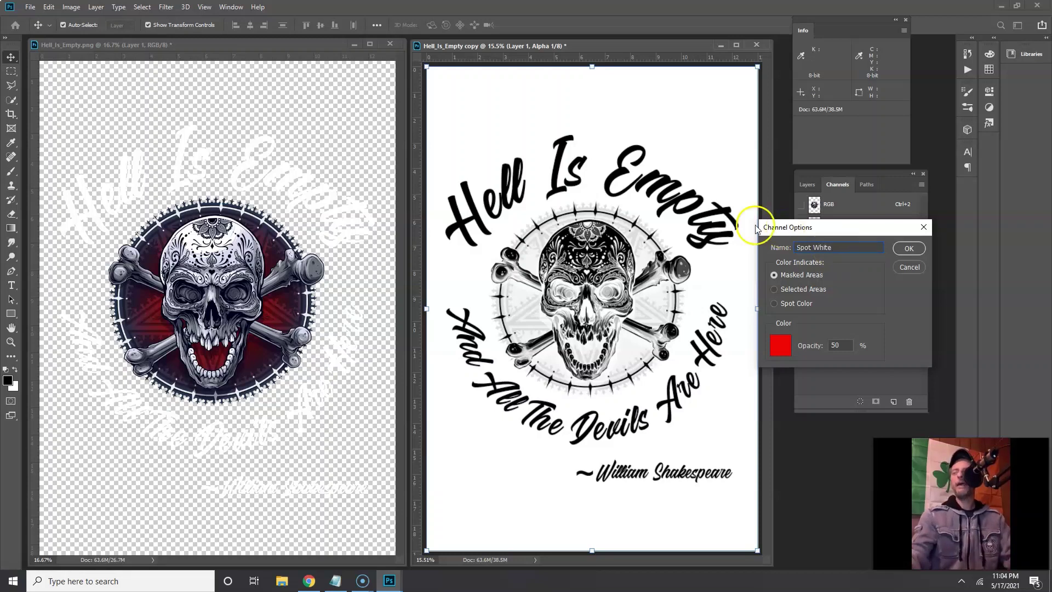
pyautogui.click(774, 304)
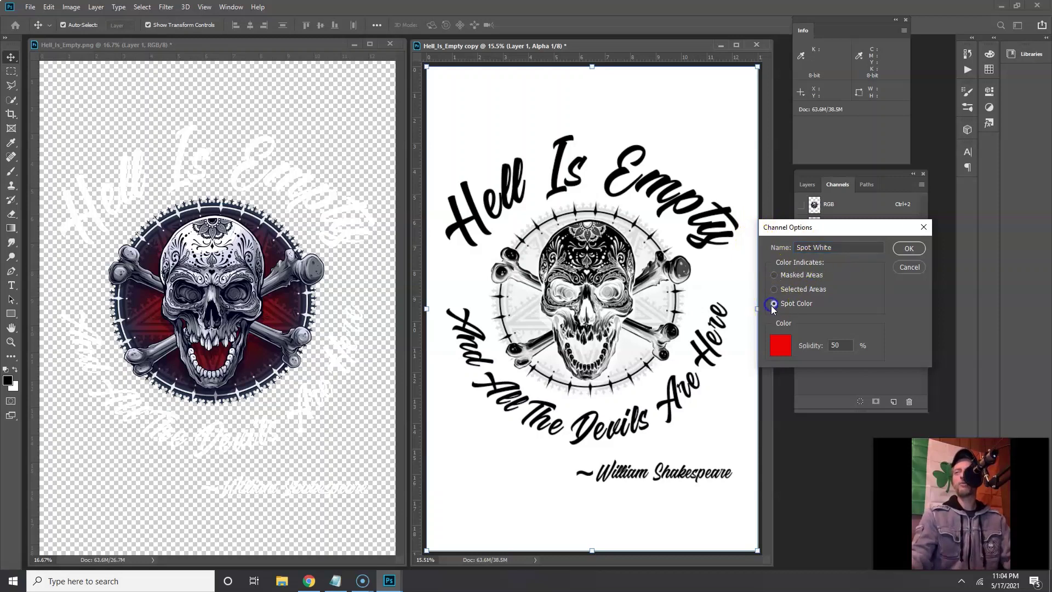
# - Change the Spot White channel's color to pure white (ffffff)
pyautogui.click(779, 346)
pyautogui.moveTo(789, 309); pyautogui.dragTo(710, 302)
pyautogui.moveTo(676, 283); pyautogui.dragTo(624, 281)
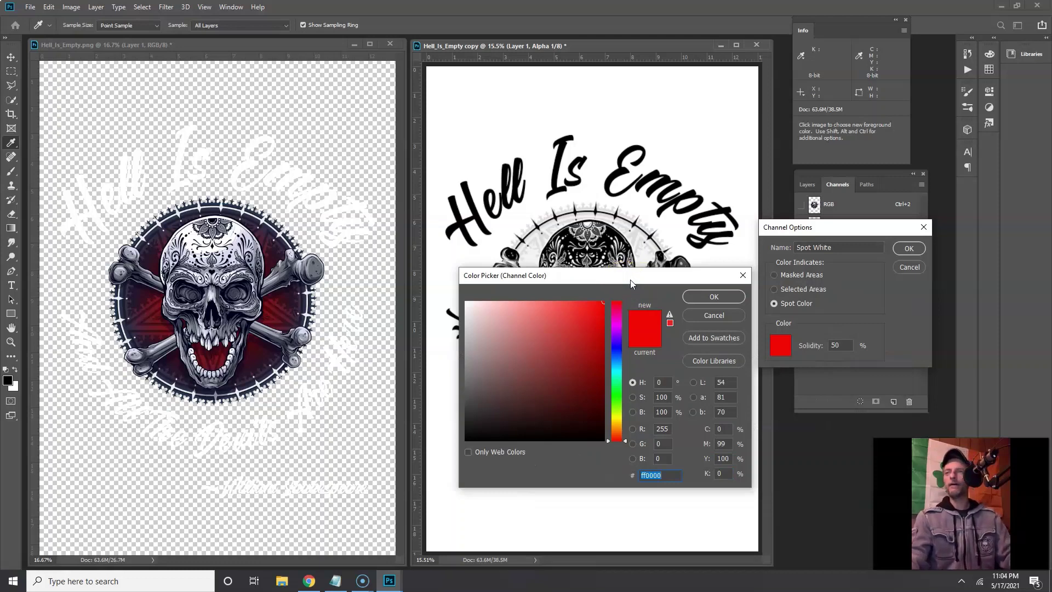
pyautogui.moveTo(525, 329); pyautogui.dragTo(466, 301)
pyautogui.click(732, 296)
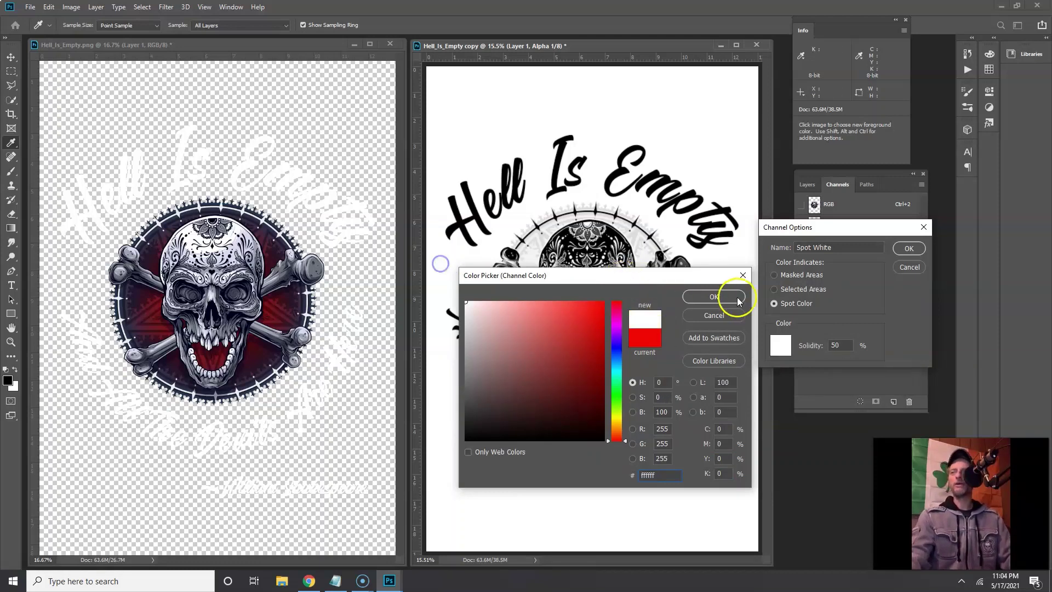
# - Set the Spot White channel's solidity to 85% and apply the channel options
pyautogui.click(845, 345)
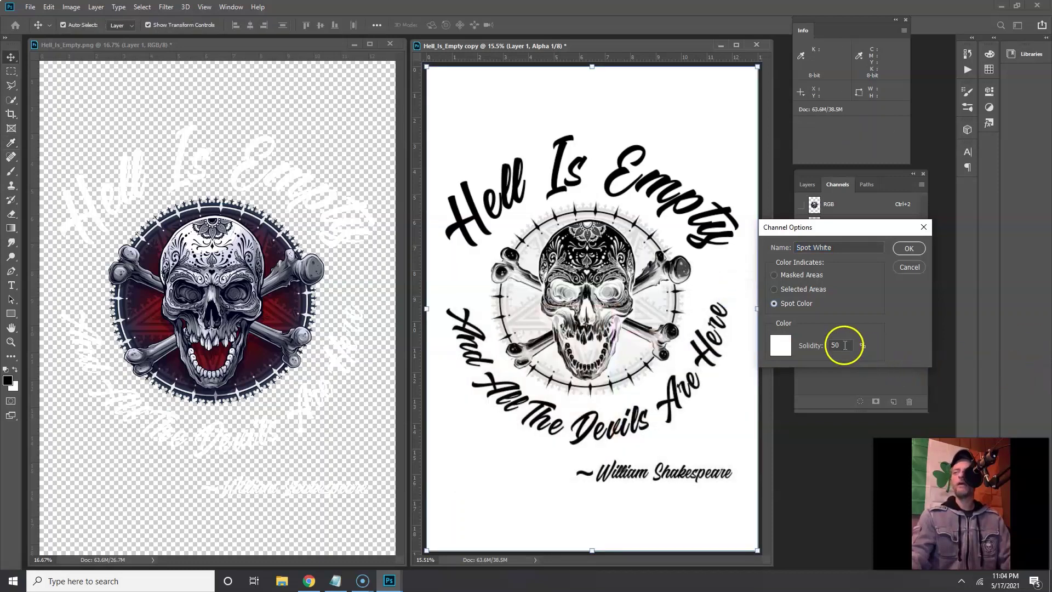
pyautogui.press('BackSpace')
pyautogui.press('BackSpace')
pyautogui.write('85')
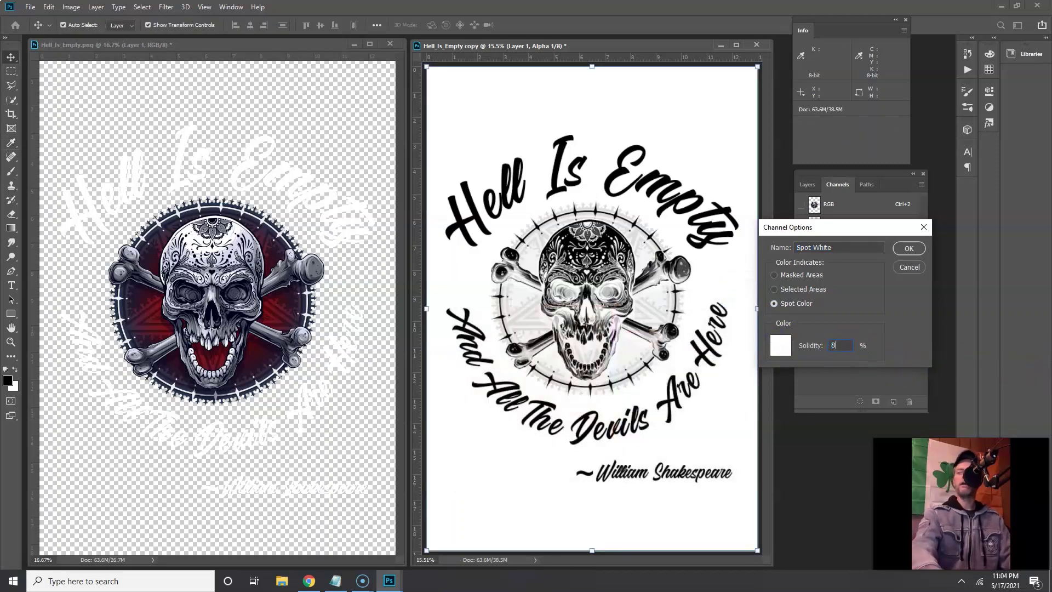
pyautogui.click(910, 248)
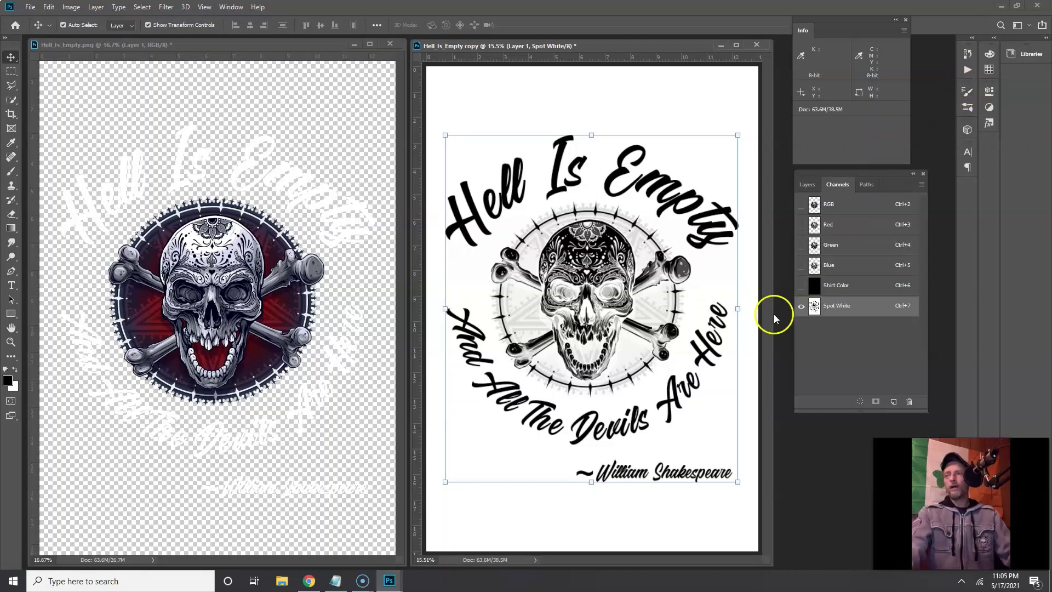
pyautogui.click(832, 312)
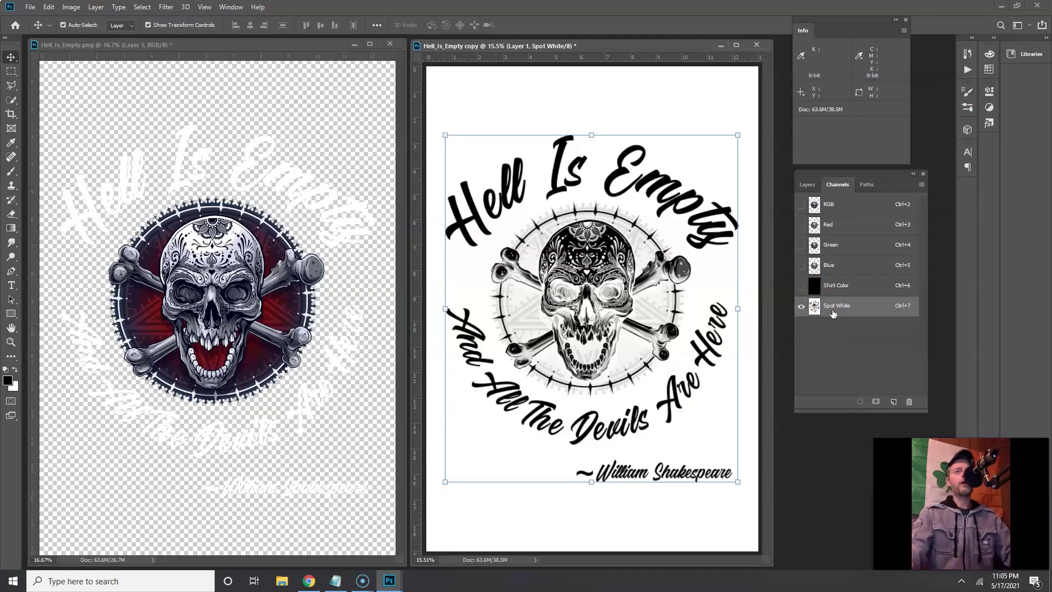
# - Return to the RGB composite and make an inverted Color Range selection of the Reds
pyautogui.click(838, 208)
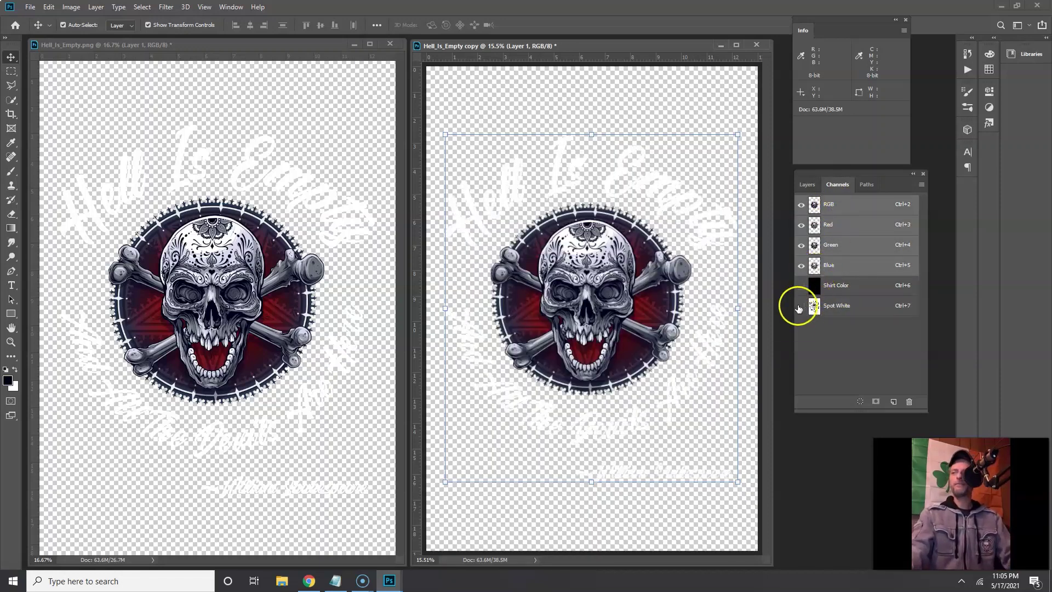
pyautogui.click(142, 6)
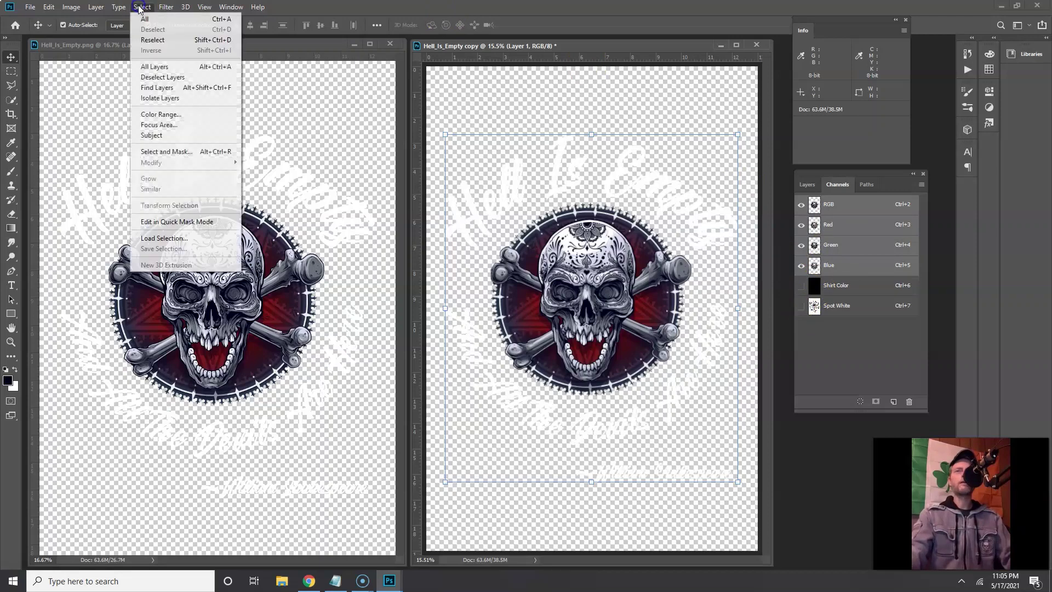
pyautogui.click(160, 114)
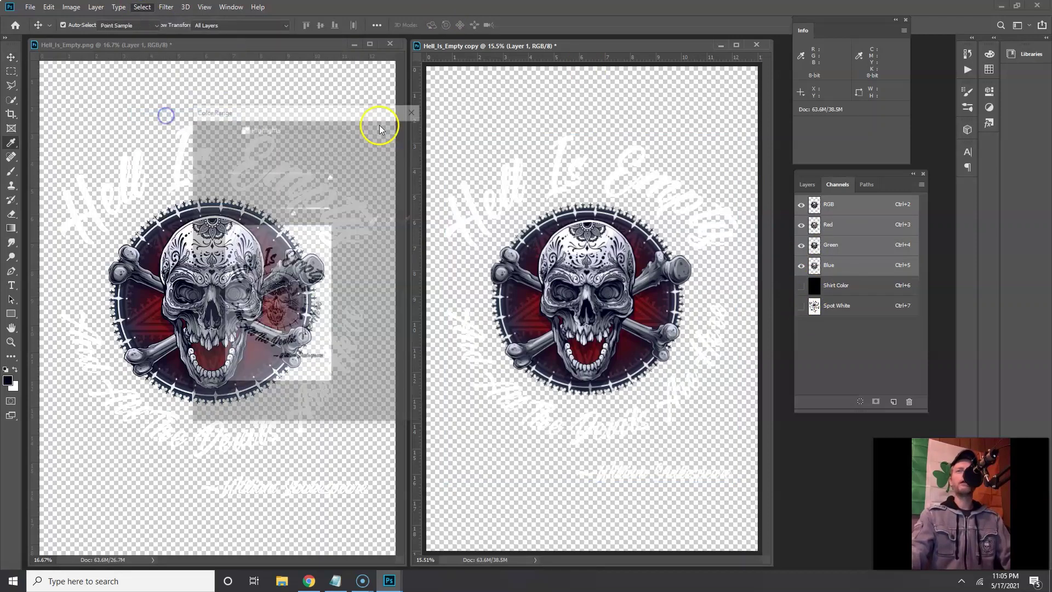
pyautogui.moveTo(348, 109); pyautogui.dragTo(426, 96)
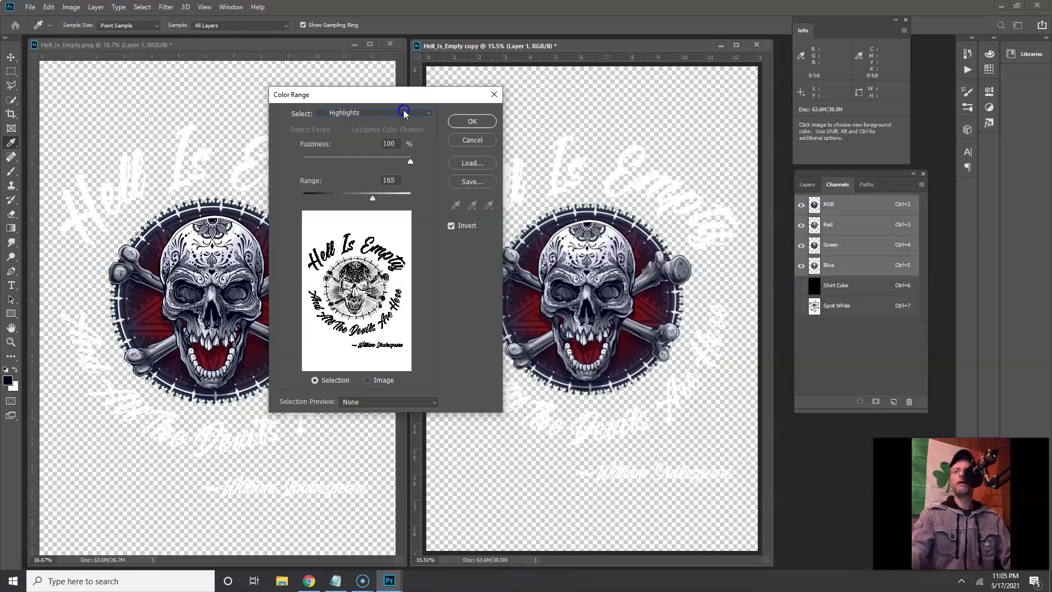
pyautogui.click(403, 113)
pyautogui.click(351, 140)
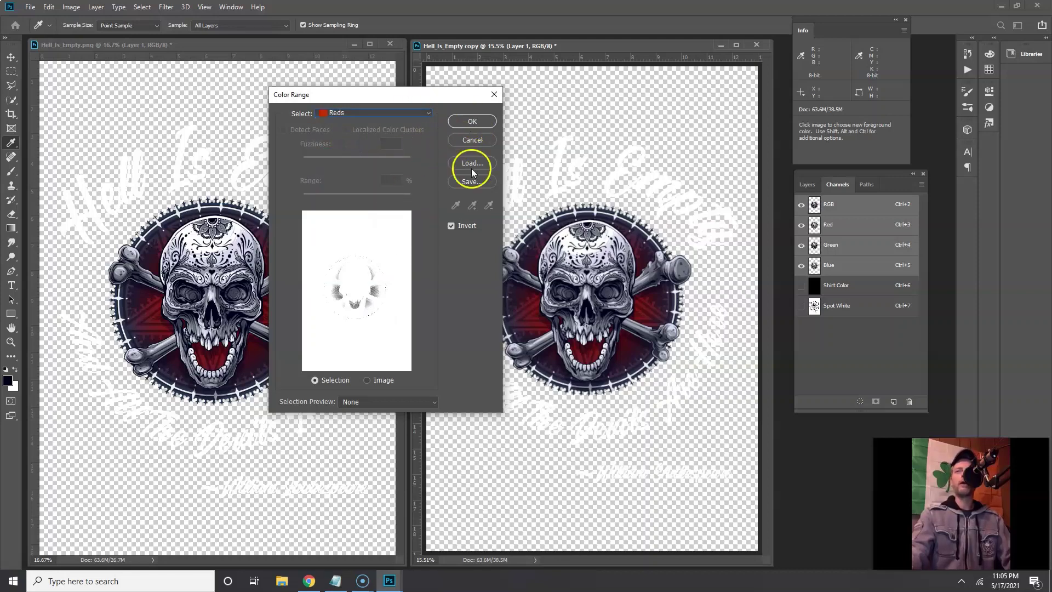
pyautogui.click(471, 122)
pyautogui.press('v')
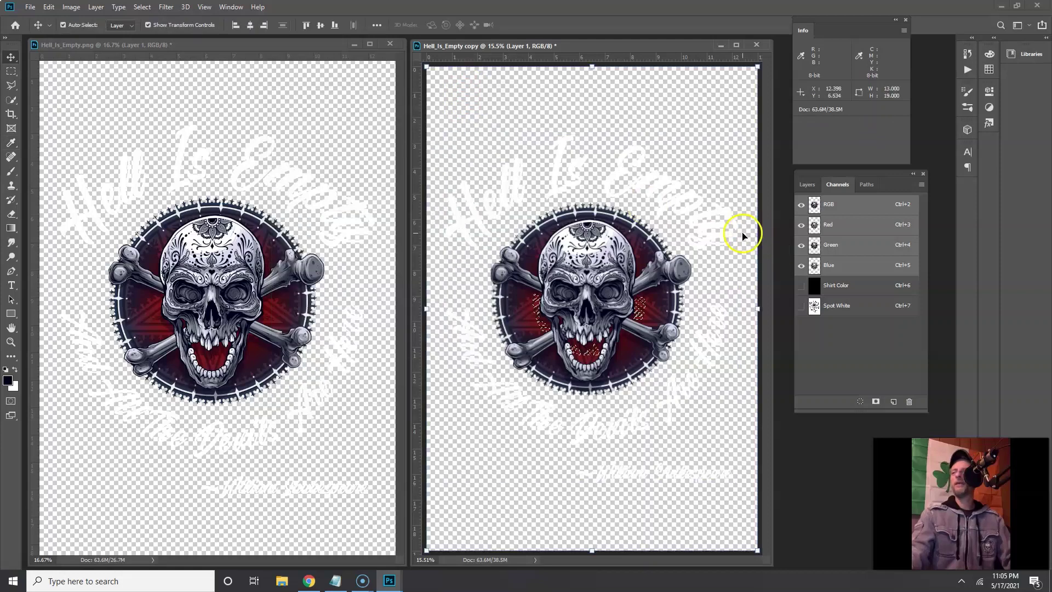
# - Save the reds selection as a new alpha channel and deselect it
pyautogui.click(876, 402)
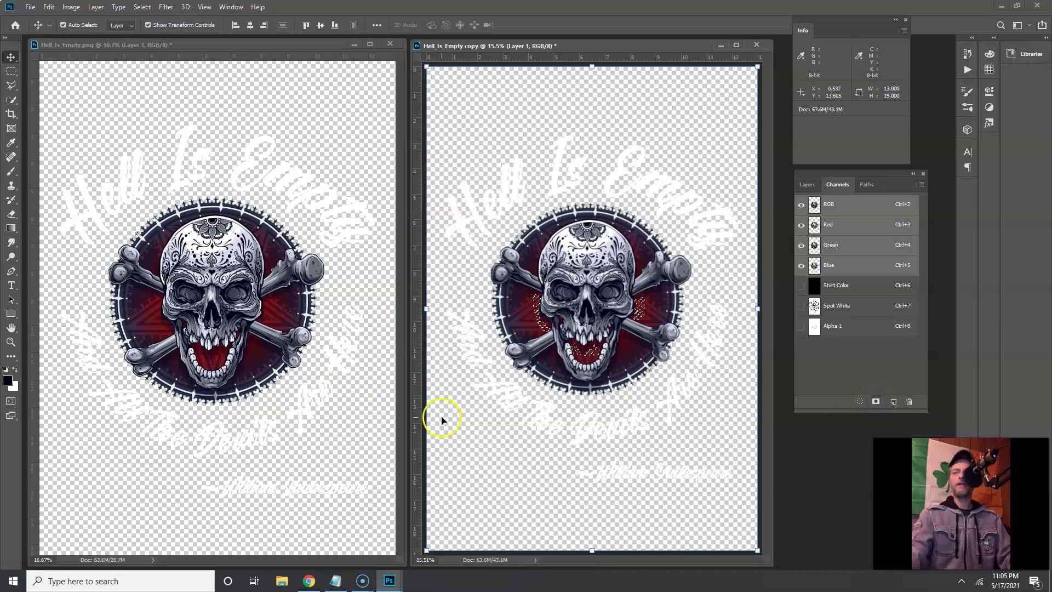
pyautogui.press('ctrl')
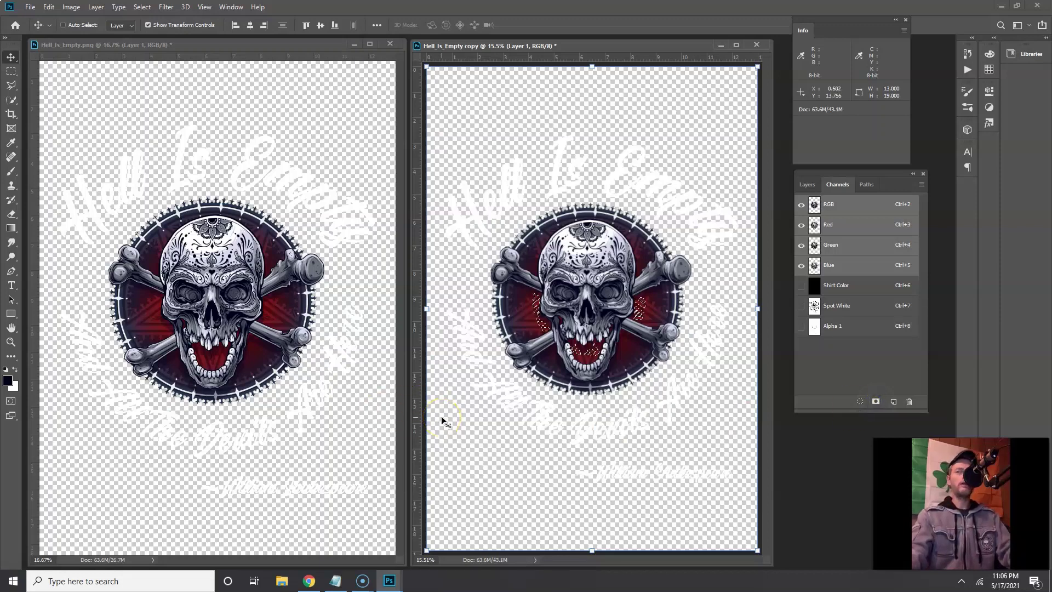
pyautogui.hotkey('ctrl', 'd')
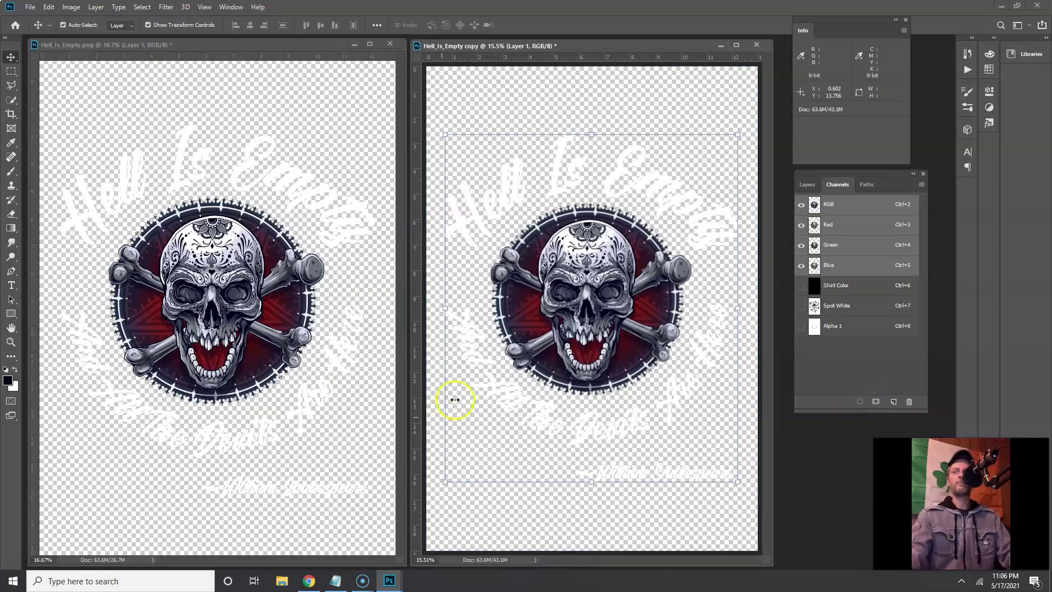
# - Name the channel saved from the reds selection Spot Red and set it to indicate a spot color
pyautogui.doubleClick(815, 329)
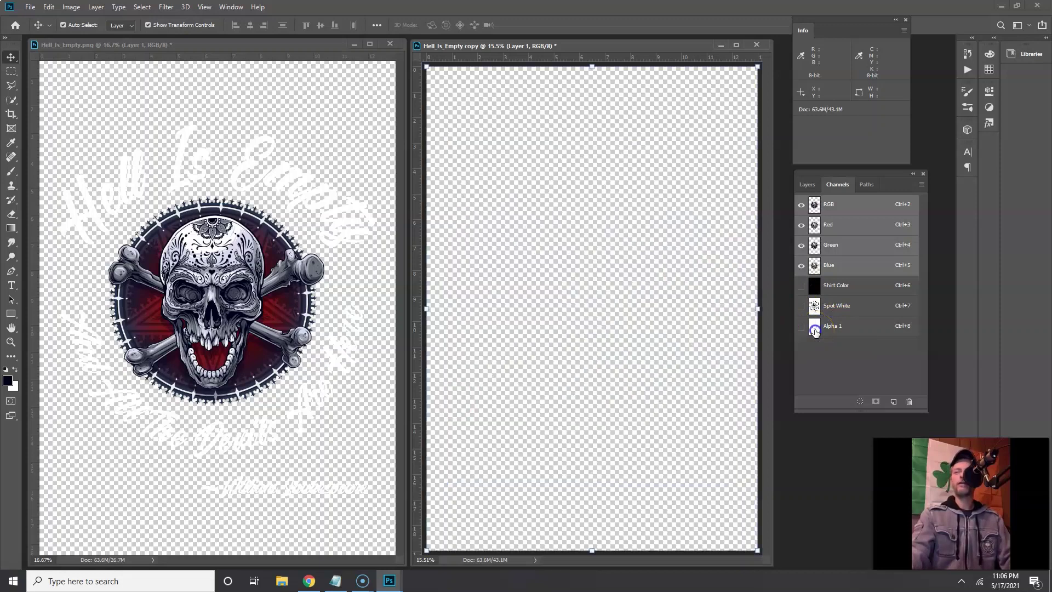
pyautogui.moveTo(828, 229); pyautogui.dragTo(808, 213)
pyautogui.click(761, 268)
pyautogui.click(799, 223)
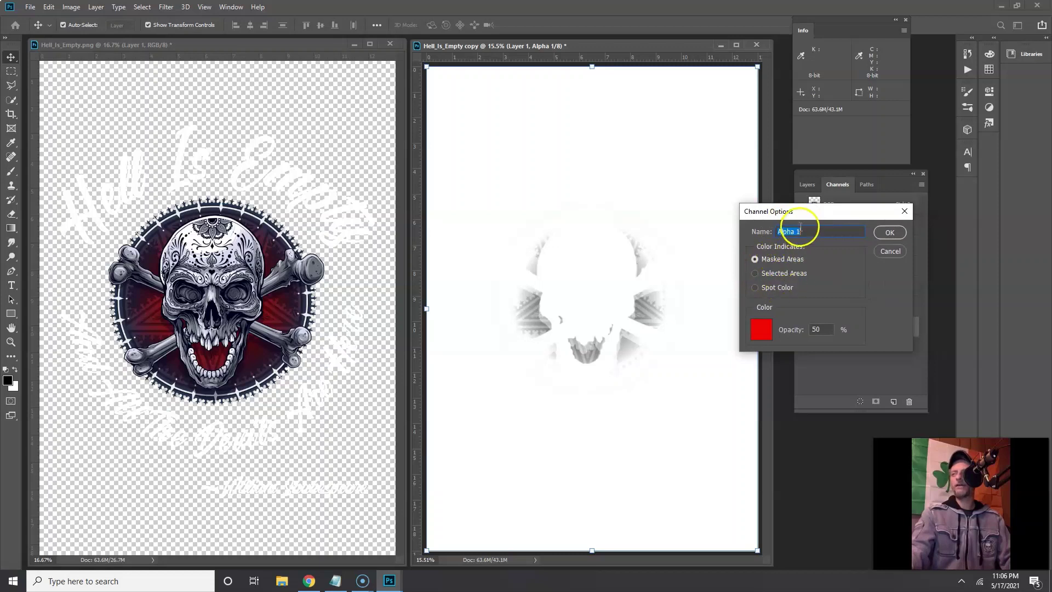
pyautogui.write('Spot Red')
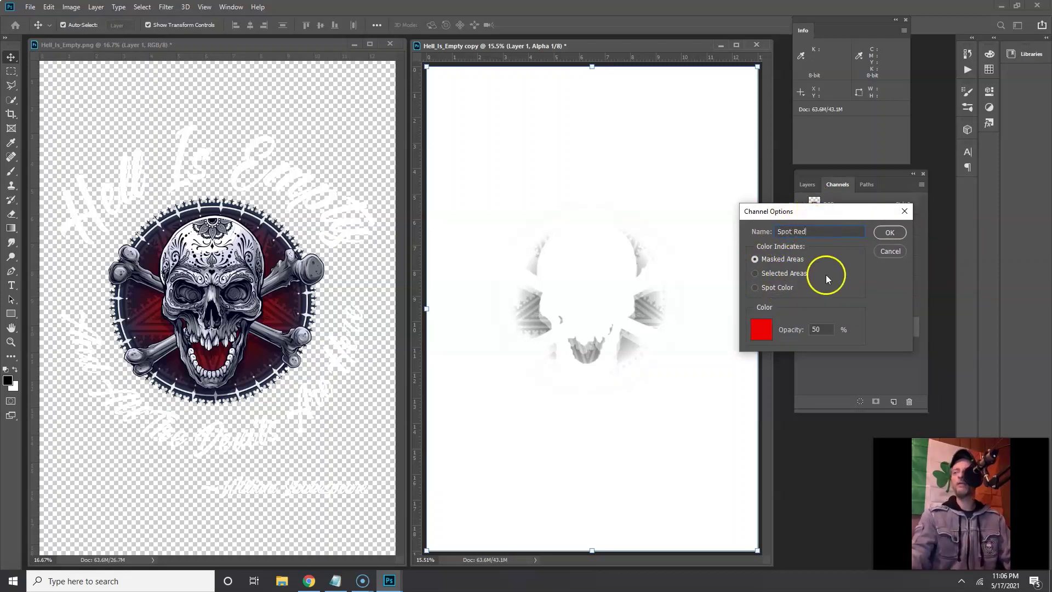
pyautogui.click(754, 288)
# - Sample the dark red of the original artwork's background as the Spot Red channel's color and brighten it to about 961925
pyautogui.click(759, 332)
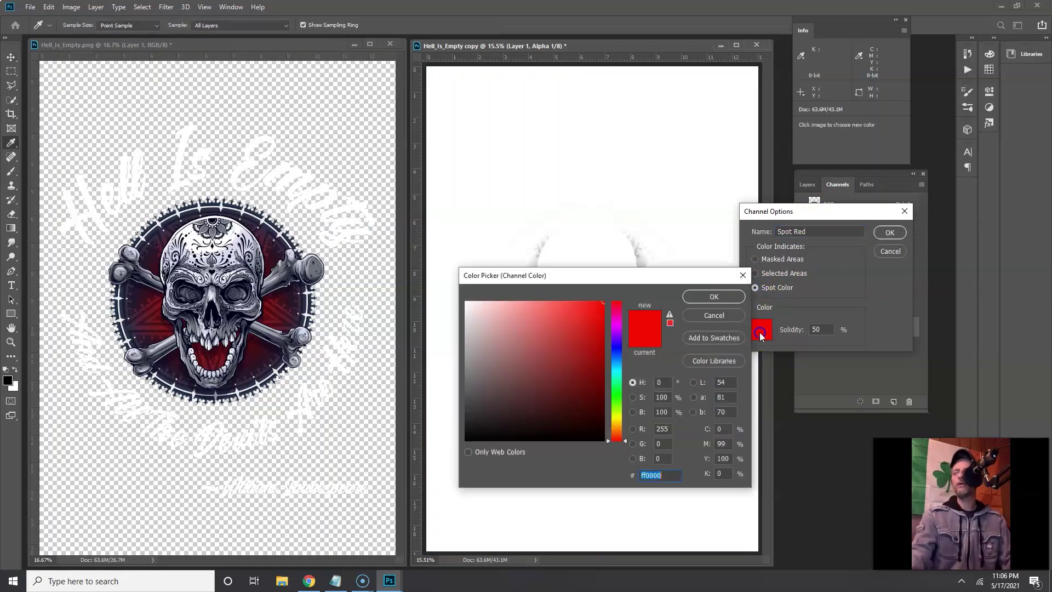
pyautogui.moveTo(623, 290); pyautogui.dragTo(618, 303)
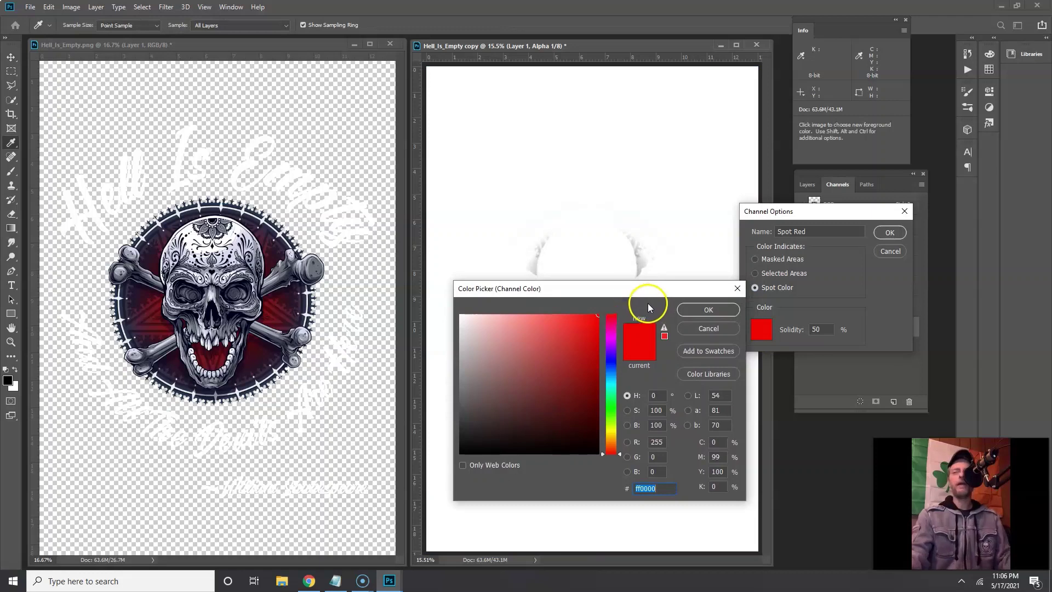
pyautogui.moveTo(583, 336)
pyautogui.mouseDown()
pyautogui.moveTo(611, 370)
pyautogui.moveTo(641, 331)
pyautogui.mouseUp()
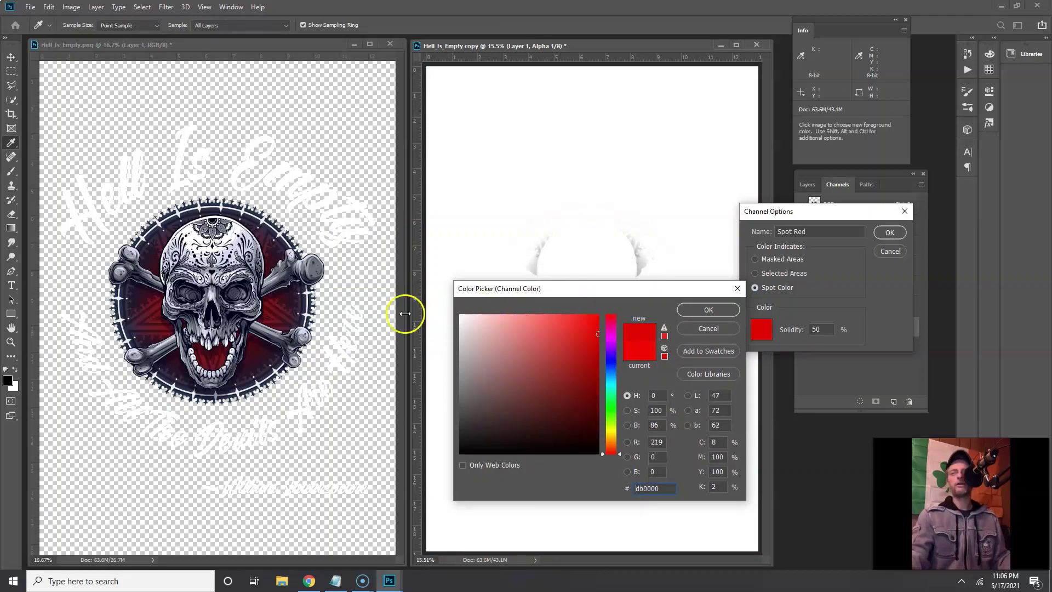
pyautogui.moveTo(181, 307); pyautogui.dragTo(160, 303)
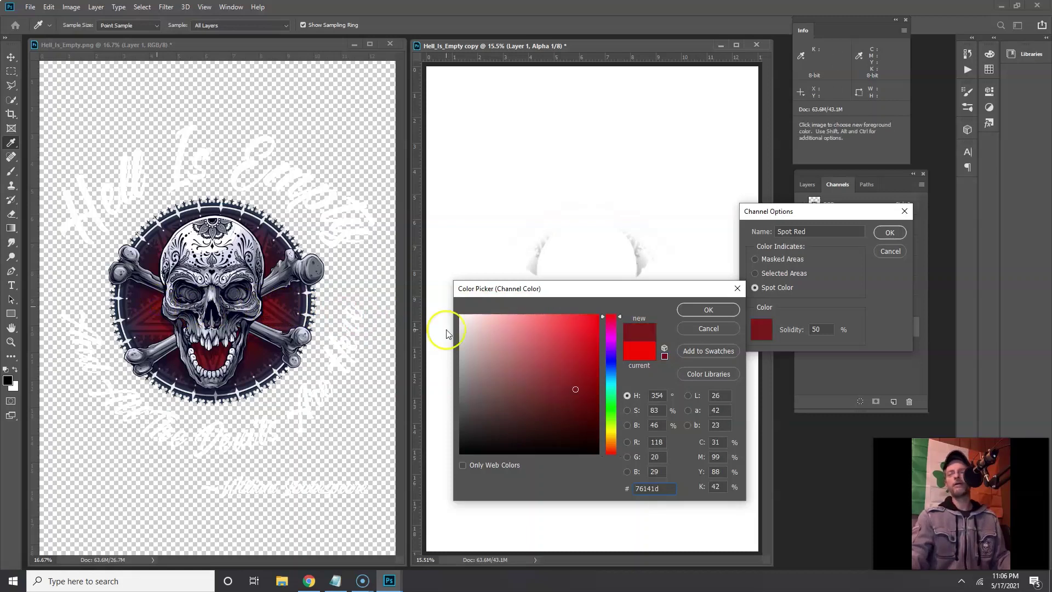
pyautogui.moveTo(576, 390); pyautogui.dragTo(576, 373)
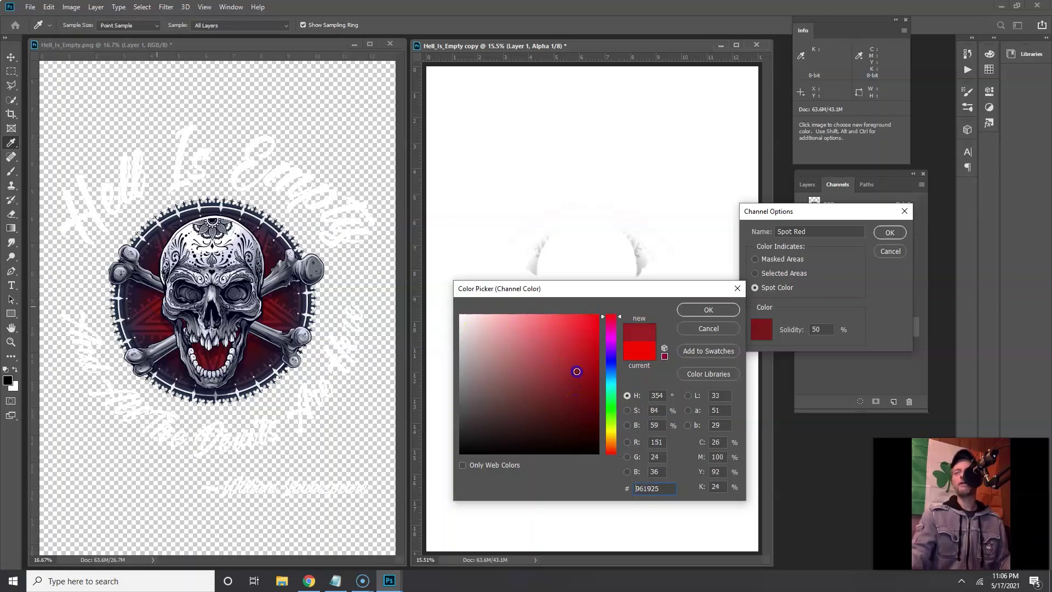
pyautogui.click(705, 309)
# - Set the Spot Red channel's solidity to 15% and apply the channel options
pyautogui.doubleClick(822, 329)
pyautogui.write('15')
pyautogui.press('Return')
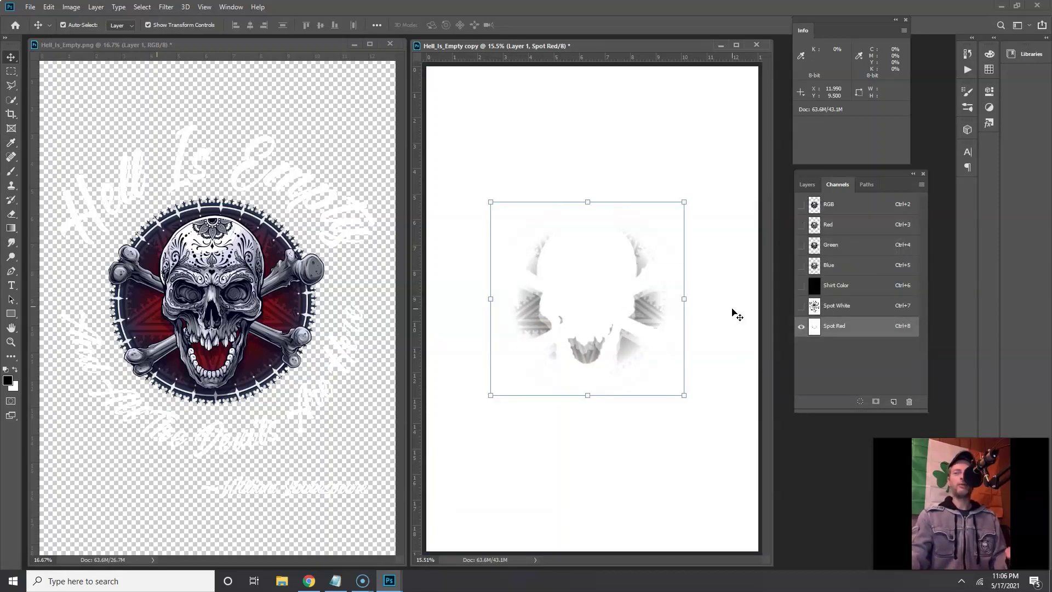
# - Review the Spot Red channel's ink color and solidity in its spot channel options
pyautogui.doubleClick(816, 334)
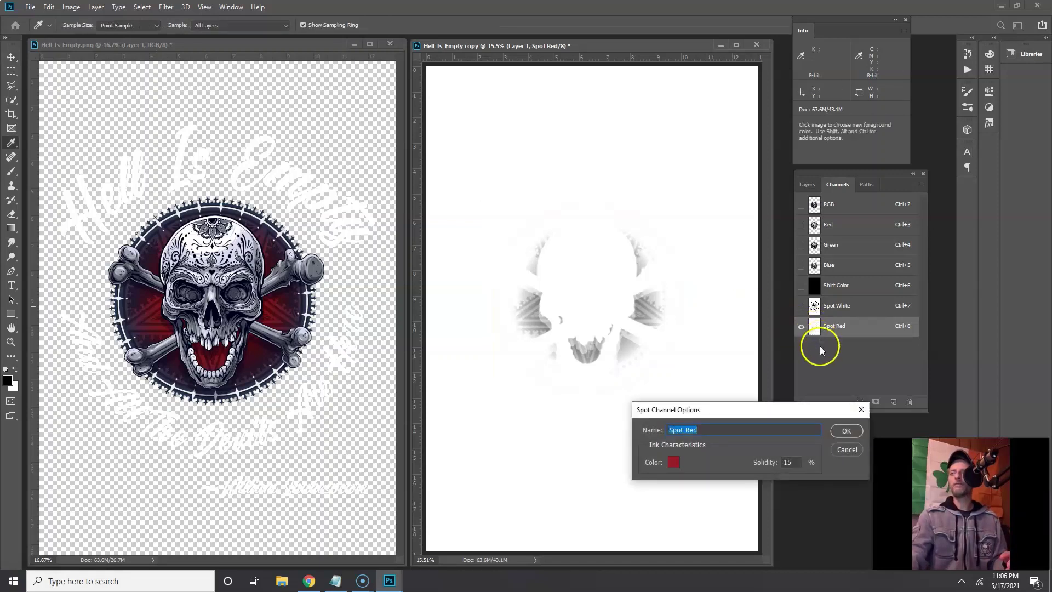
pyautogui.moveTo(826, 410); pyautogui.dragTo(806, 408)
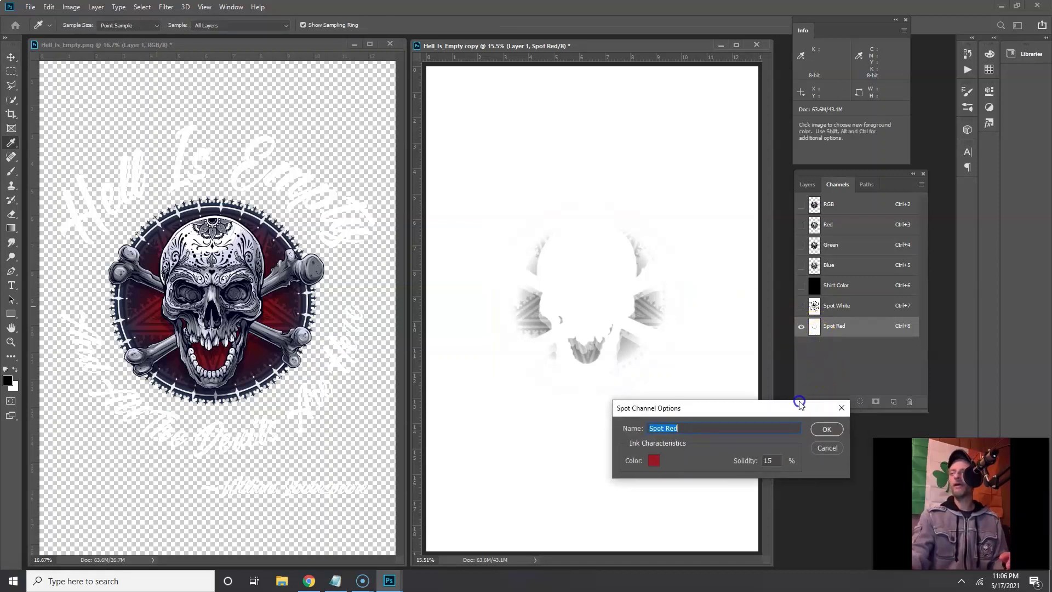
pyautogui.click(841, 409)
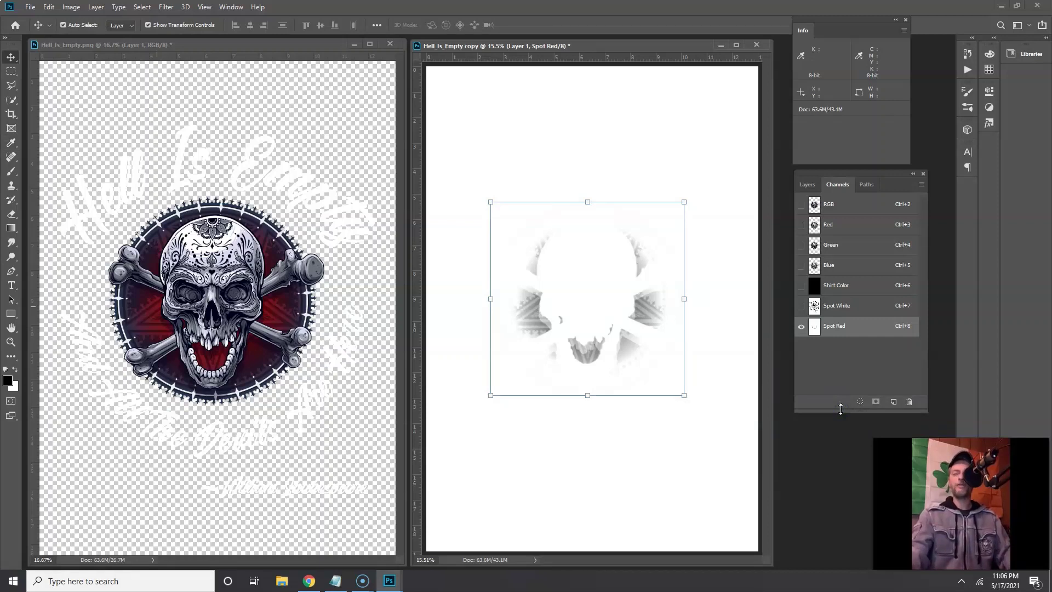
# - Show the Shirt Color and Spot White channels together with Spot Red, with Spot Red as the active channel
pyautogui.click(801, 286)
pyautogui.click(801, 305)
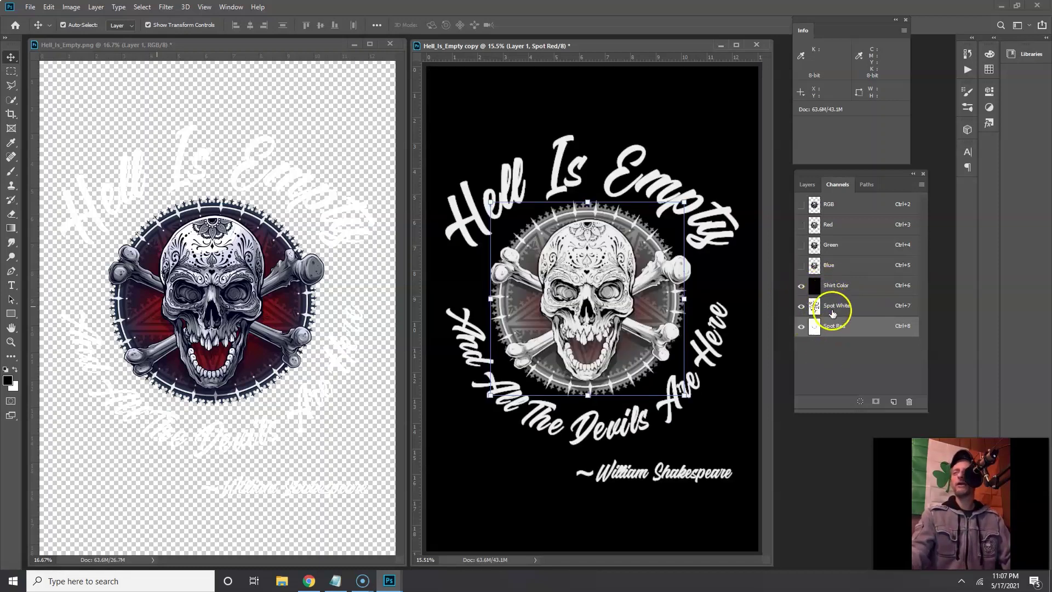
pyautogui.click(834, 327)
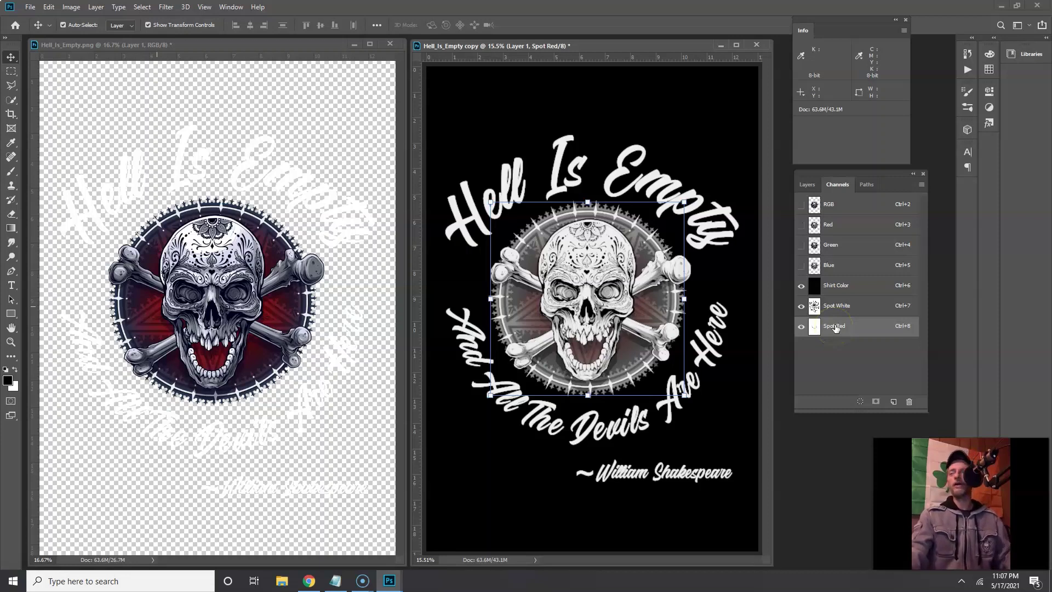
pyautogui.click(836, 331)
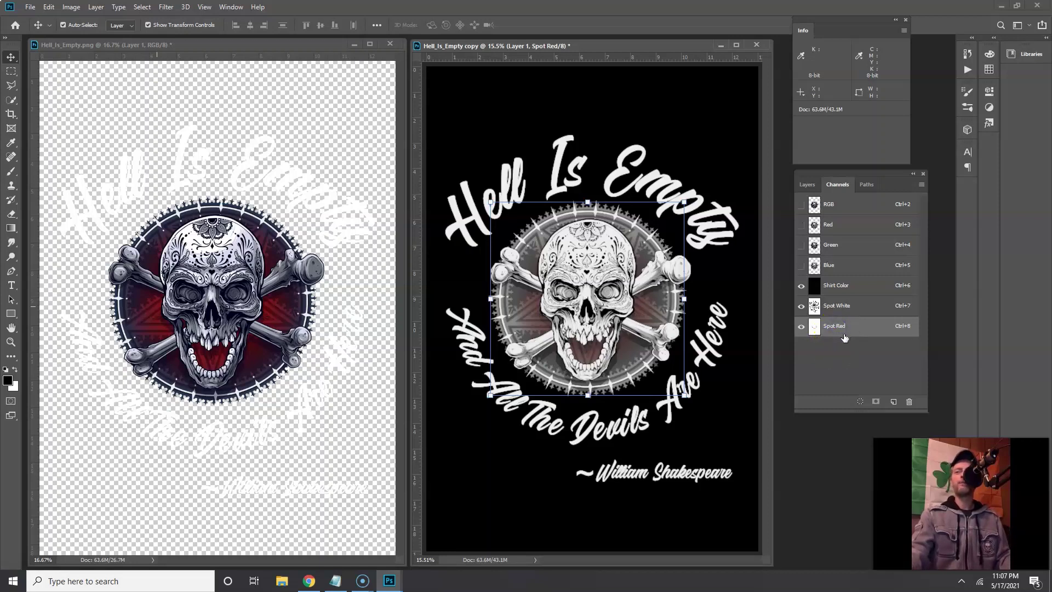
# - Apply Levels to the Spot Red channel with midtone input 0.11 and black output level 60
pyautogui.click(71, 8)
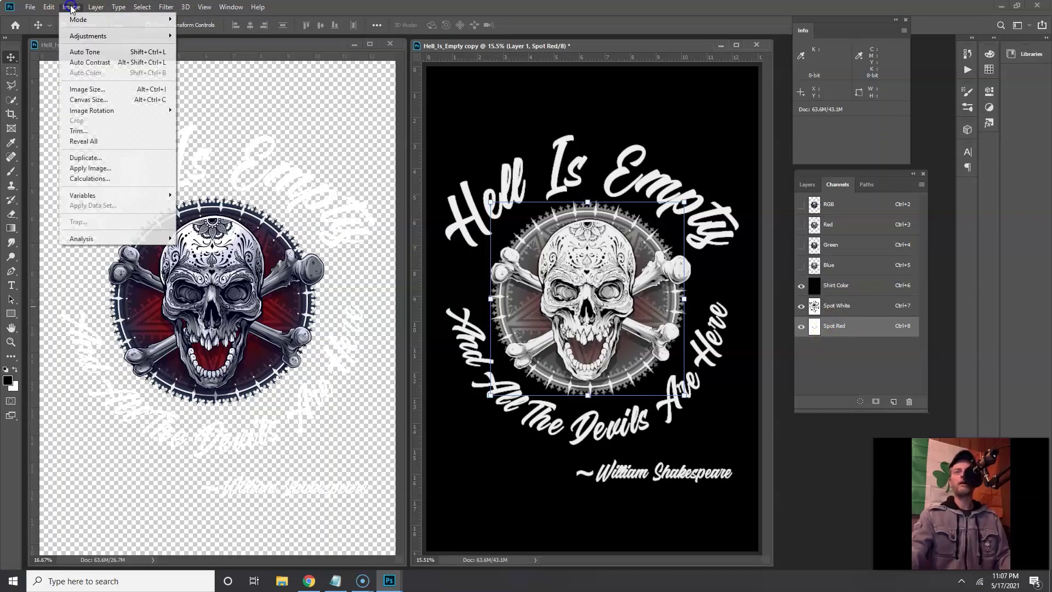
pyautogui.moveTo(88, 36)
pyautogui.click(195, 39)
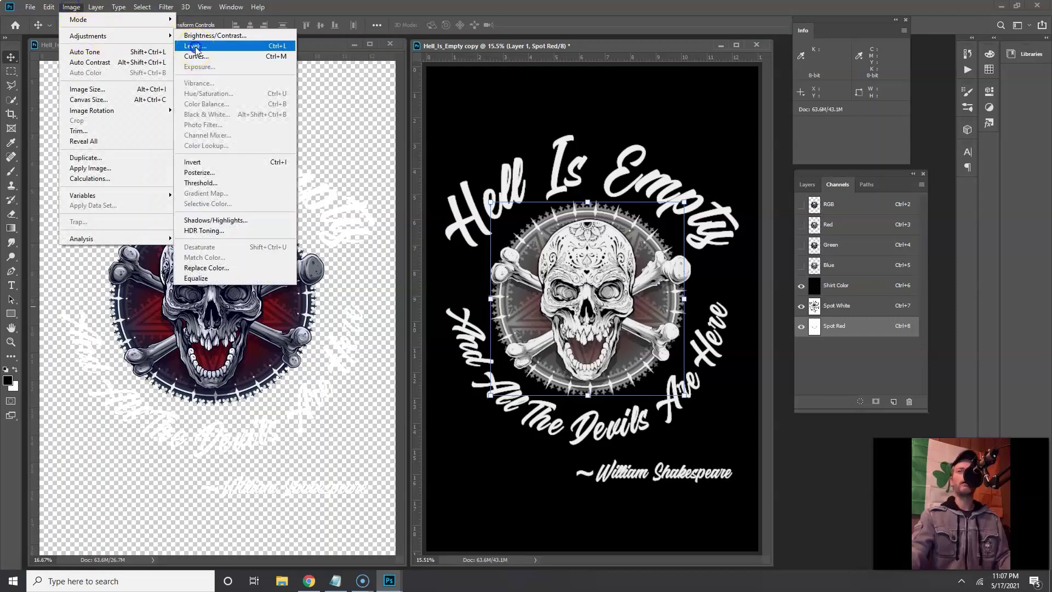
pyautogui.click(196, 50)
pyautogui.moveTo(305, 143)
pyautogui.mouseDown()
pyautogui.moveTo(270, 134)
pyautogui.moveTo(305, 153)
pyautogui.mouseUp()
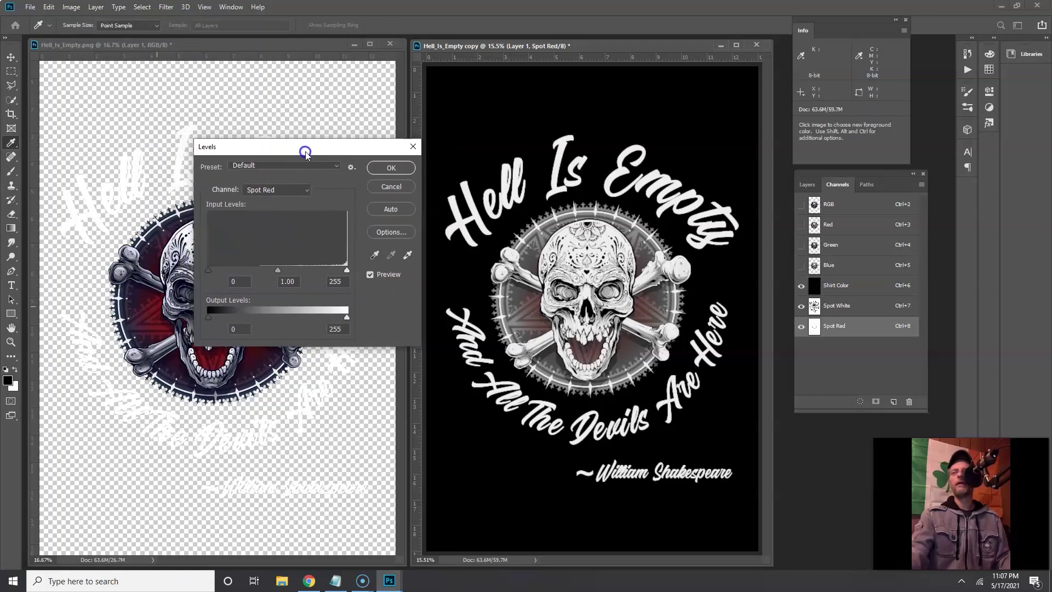
pyautogui.moveTo(278, 270); pyautogui.dragTo(337, 274)
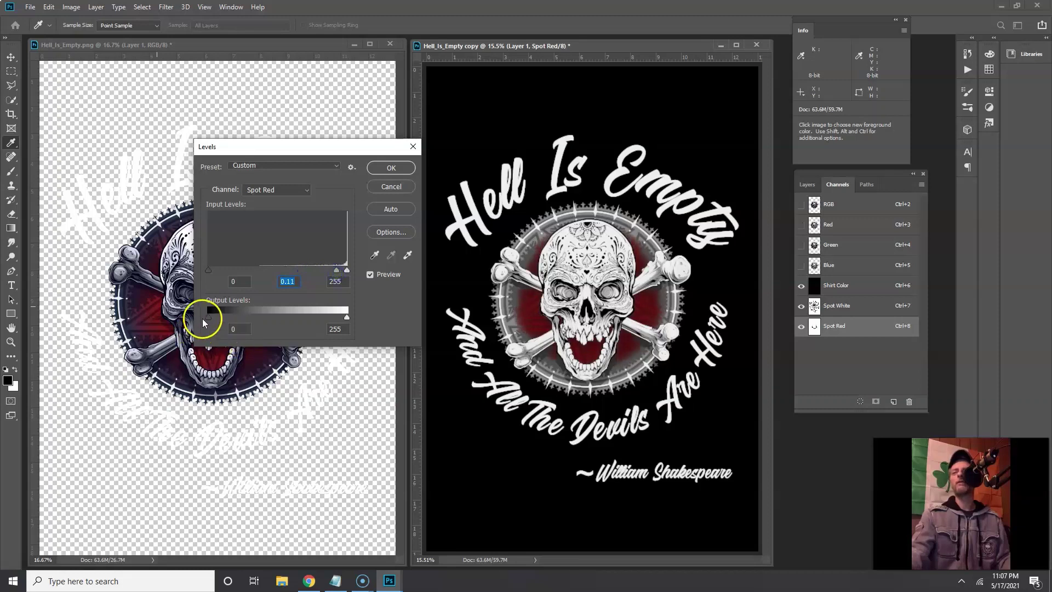
pyautogui.moveTo(208, 318); pyautogui.dragTo(241, 317)
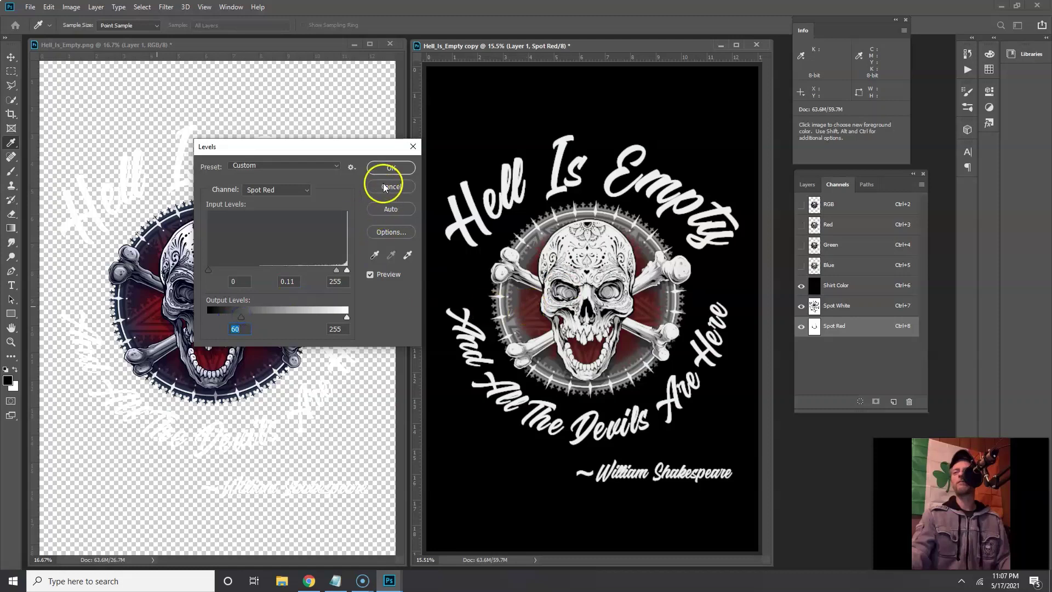
pyautogui.click(390, 168)
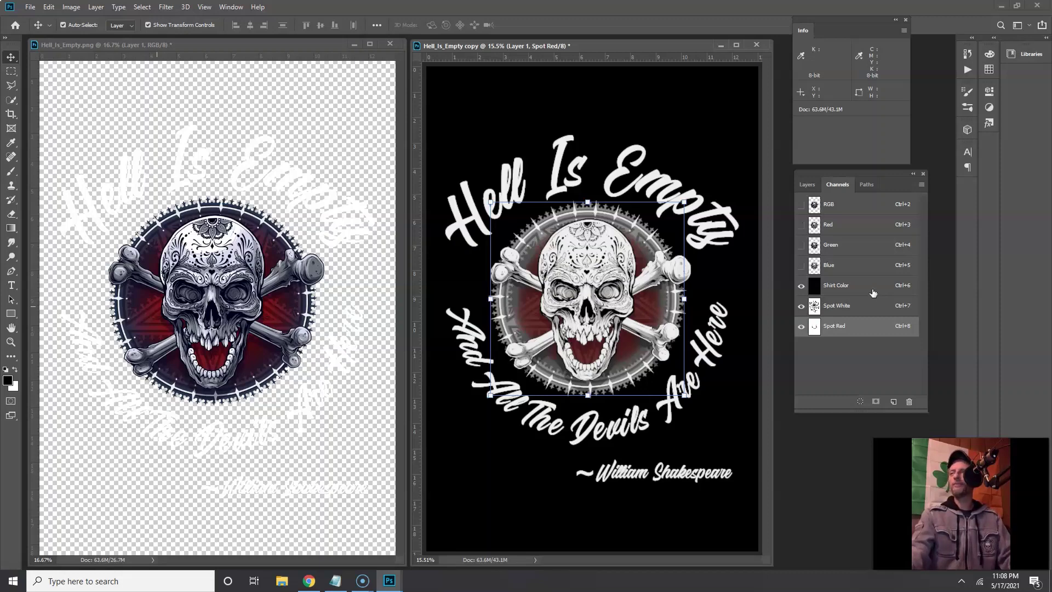
# - Show the RGB composite channel and try the Blues preset in Color Range
pyautogui.click(842, 208)
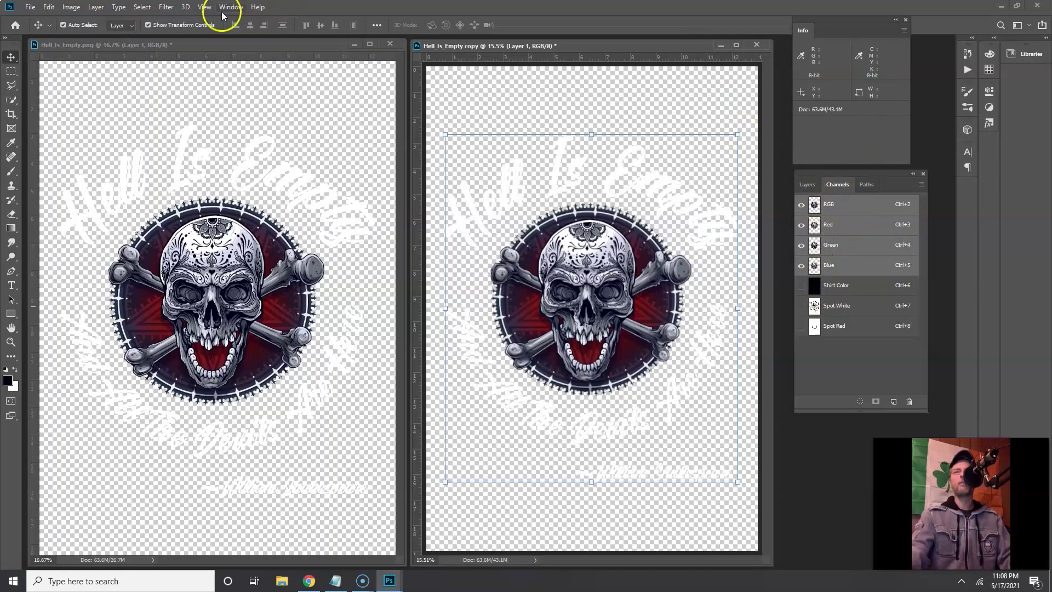
pyautogui.click(142, 7)
pyautogui.click(164, 113)
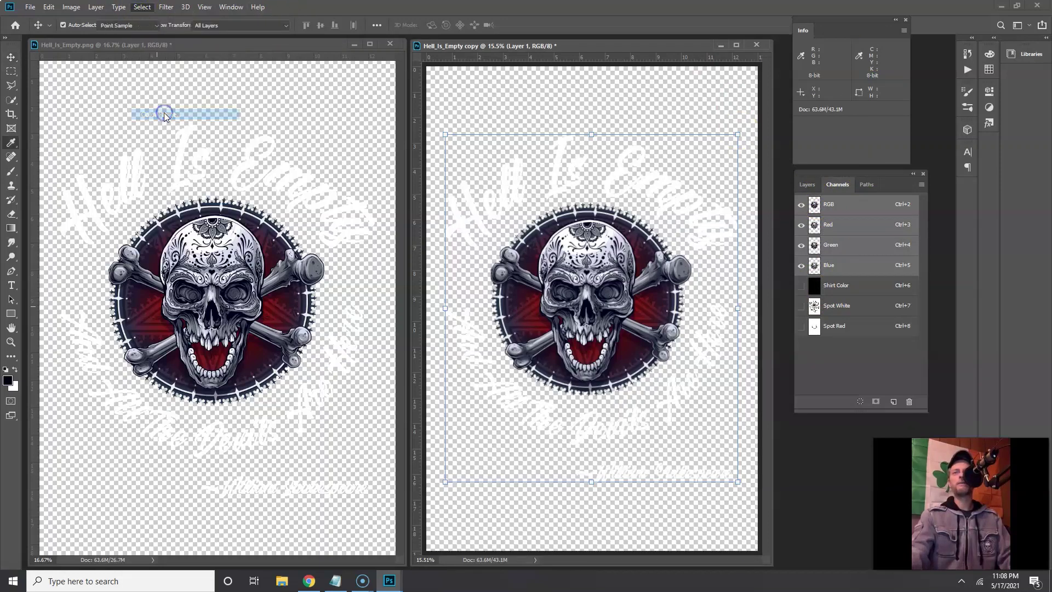
pyautogui.moveTo(359, 98); pyautogui.dragTo(403, 111)
pyautogui.click(352, 129)
pyautogui.click(363, 203)
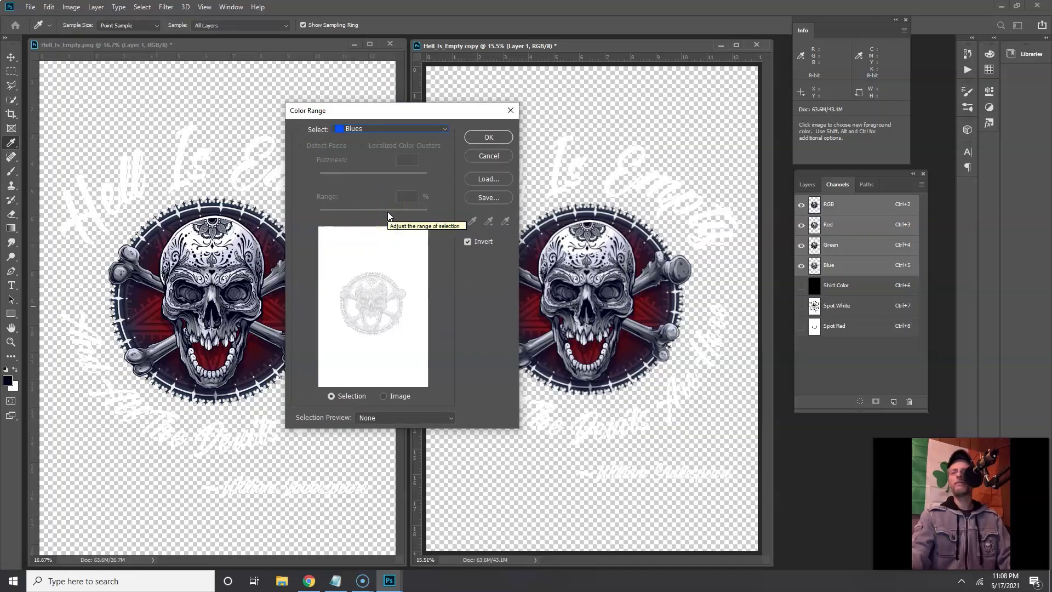
# - Use Color Range with Sampled Colors to select the dark blue of the ring's outer edge at fuzziness 71
pyautogui.click(361, 128)
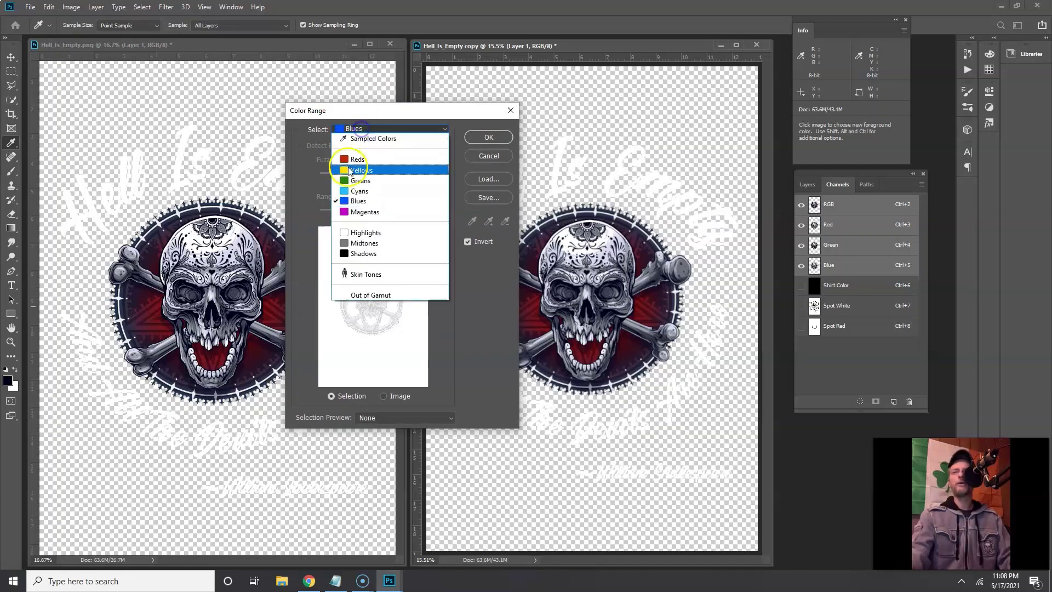
pyautogui.click(371, 139)
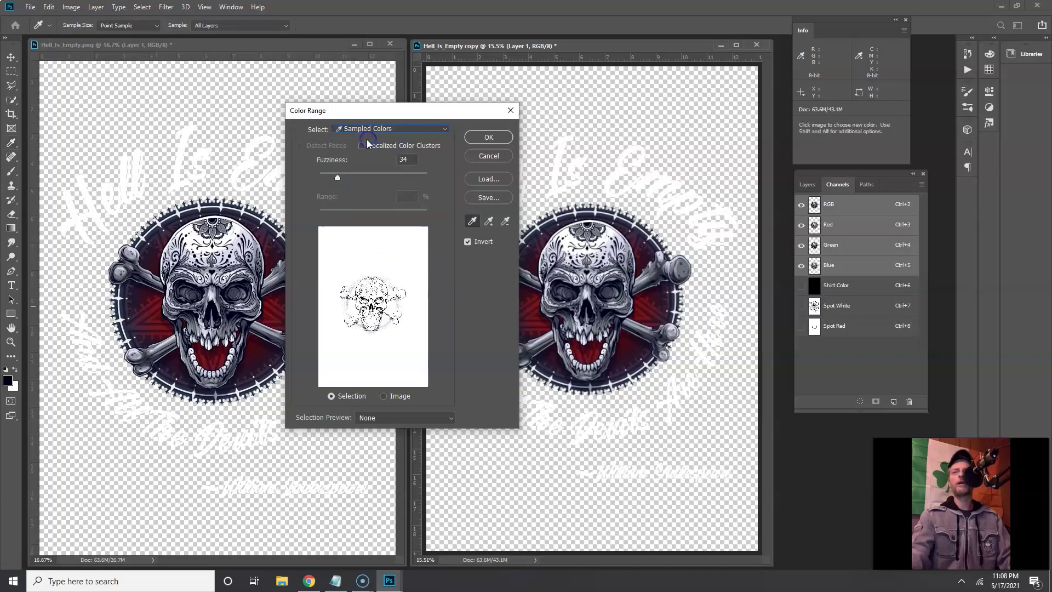
pyautogui.click(124, 307)
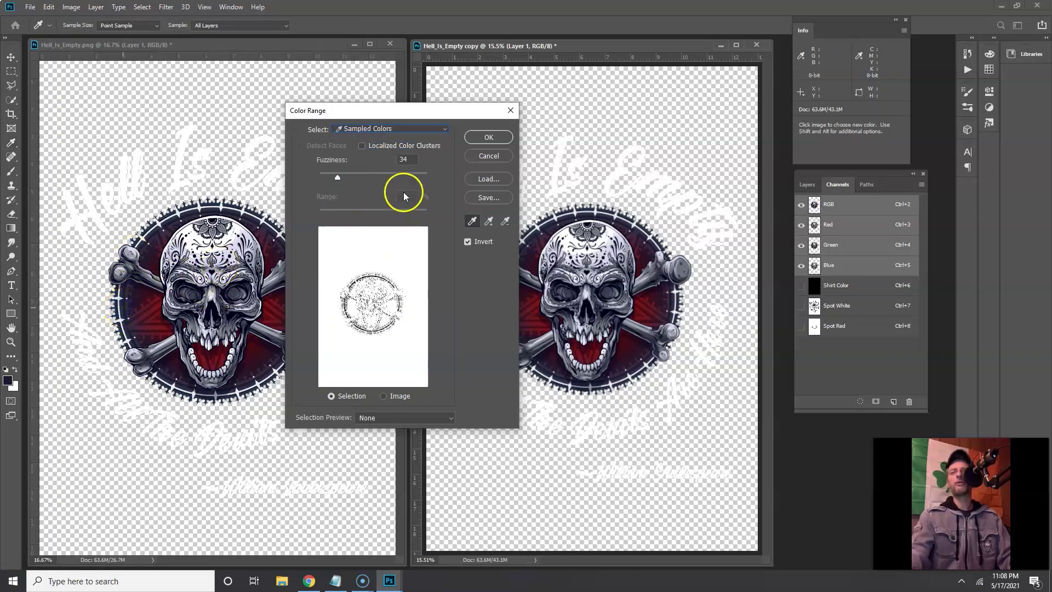
pyautogui.moveTo(337, 178); pyautogui.dragTo(358, 179)
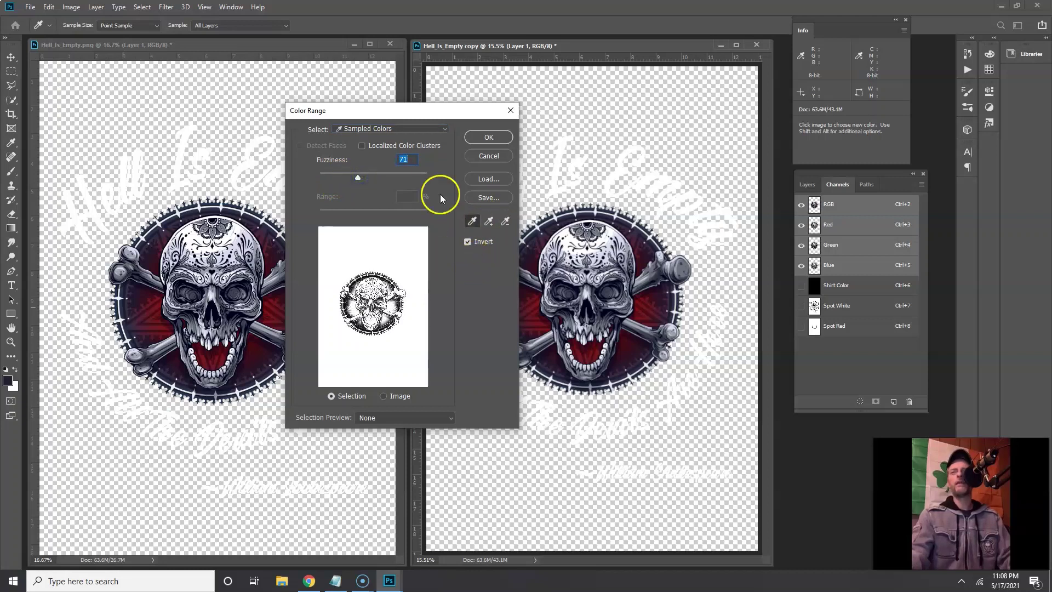
pyautogui.click(475, 139)
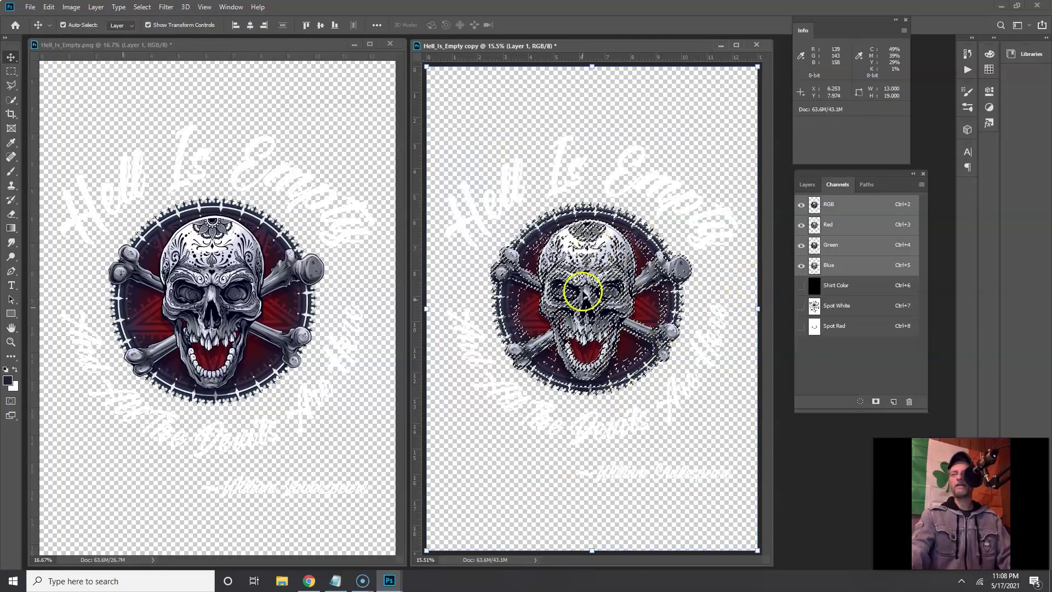
# - Save the selection as a new channel, deselect, and define that channel as a spot color named Spot Blue
pyautogui.click(876, 403)
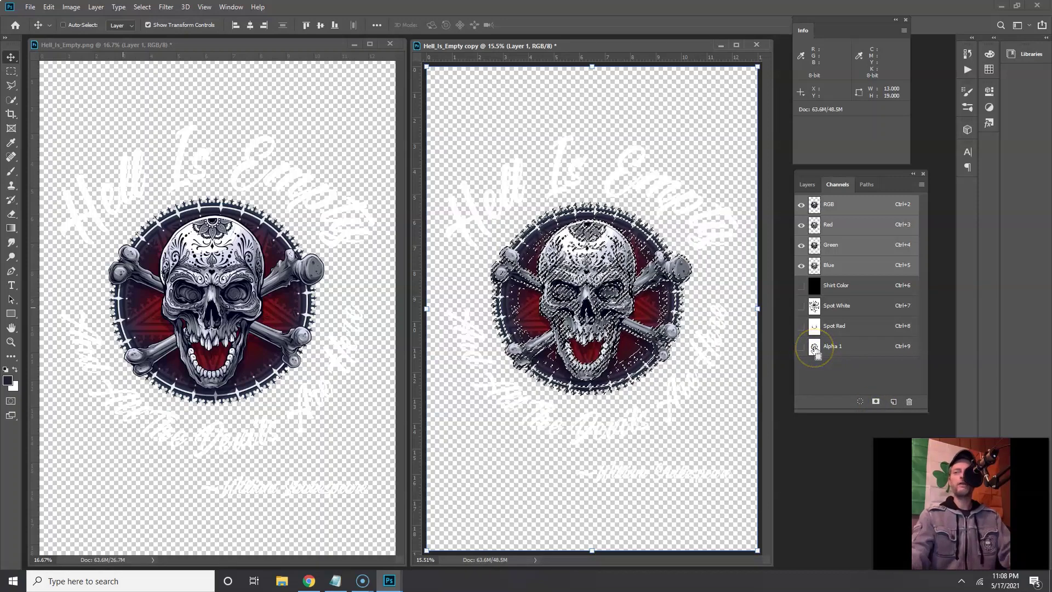
pyautogui.hotkey('ctrl', 'd')
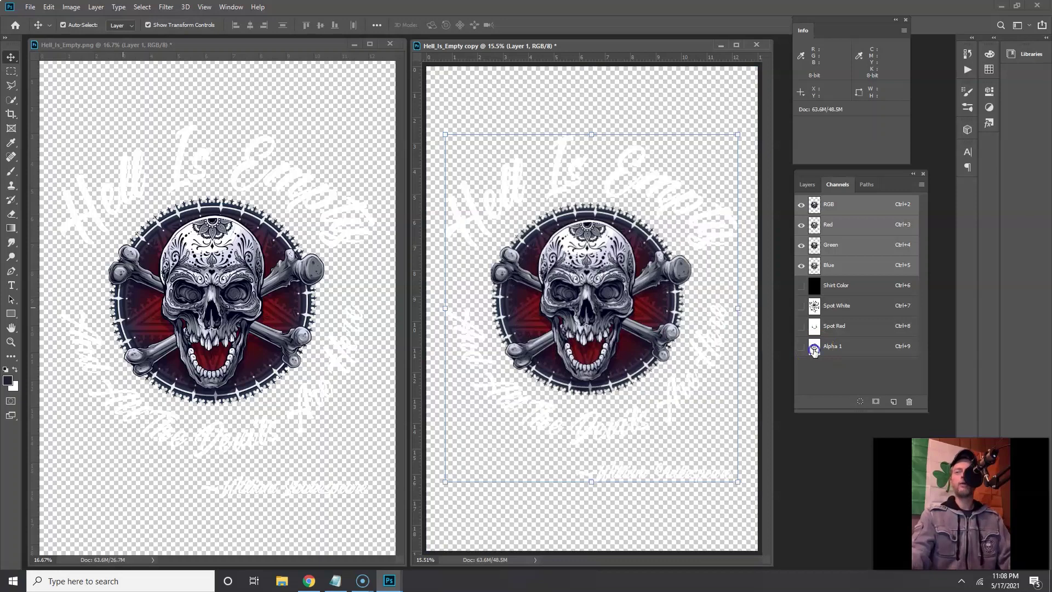
pyautogui.doubleClick(814, 349)
pyautogui.moveTo(818, 213); pyautogui.dragTo(802, 204)
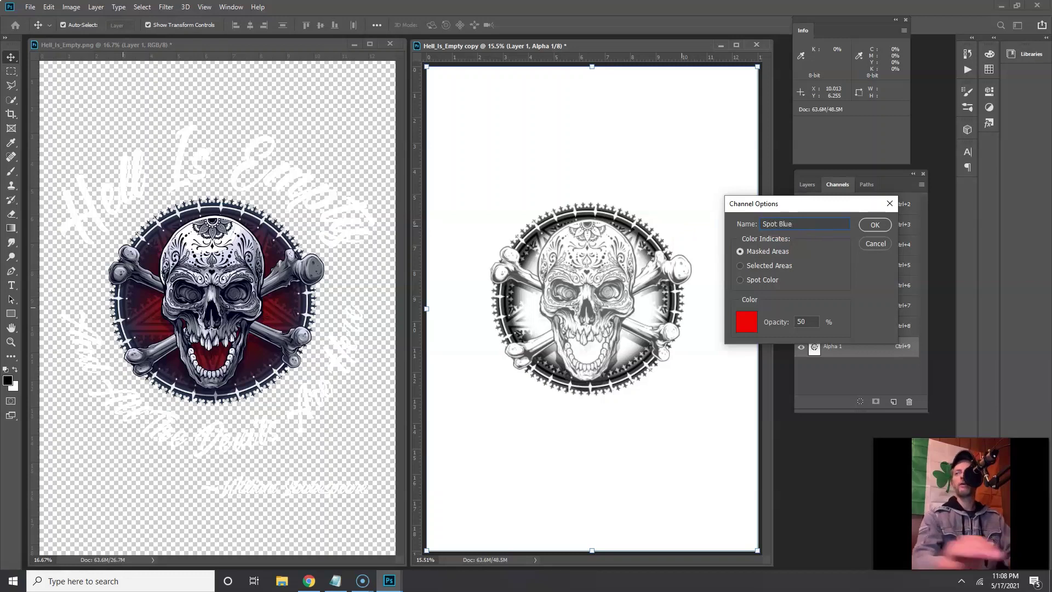
pyautogui.click(750, 282)
# - Give Spot Blue an ink color sampled from the dark blue ring and brightened, with 15% solidity
pyautogui.click(746, 331)
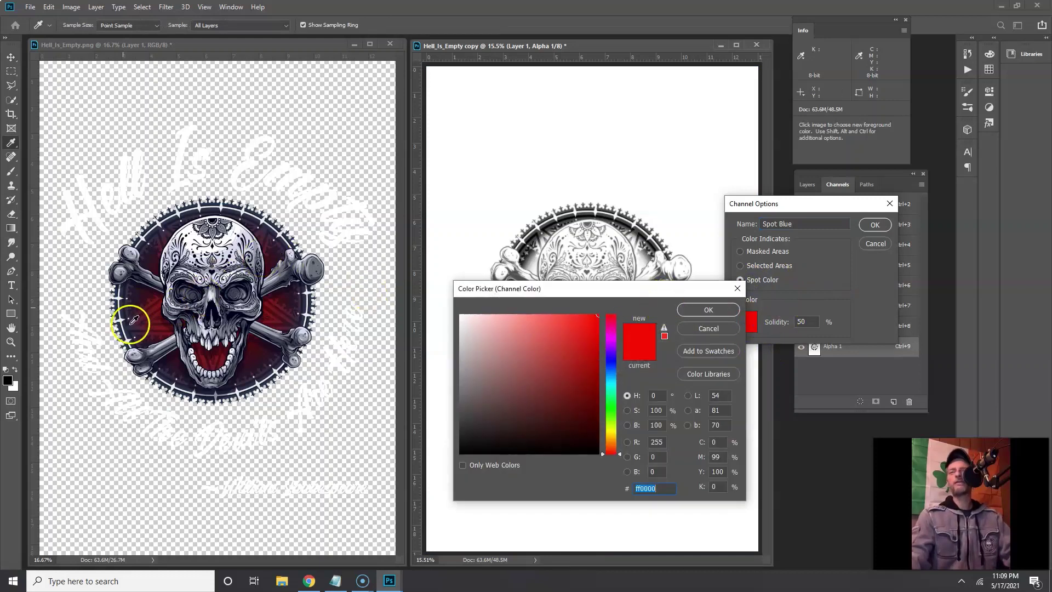
pyautogui.click(126, 308)
pyautogui.moveTo(589, 411)
pyautogui.mouseDown()
pyautogui.moveTo(524, 430)
pyautogui.moveTo(531, 394)
pyautogui.mouseUp()
pyautogui.click(708, 310)
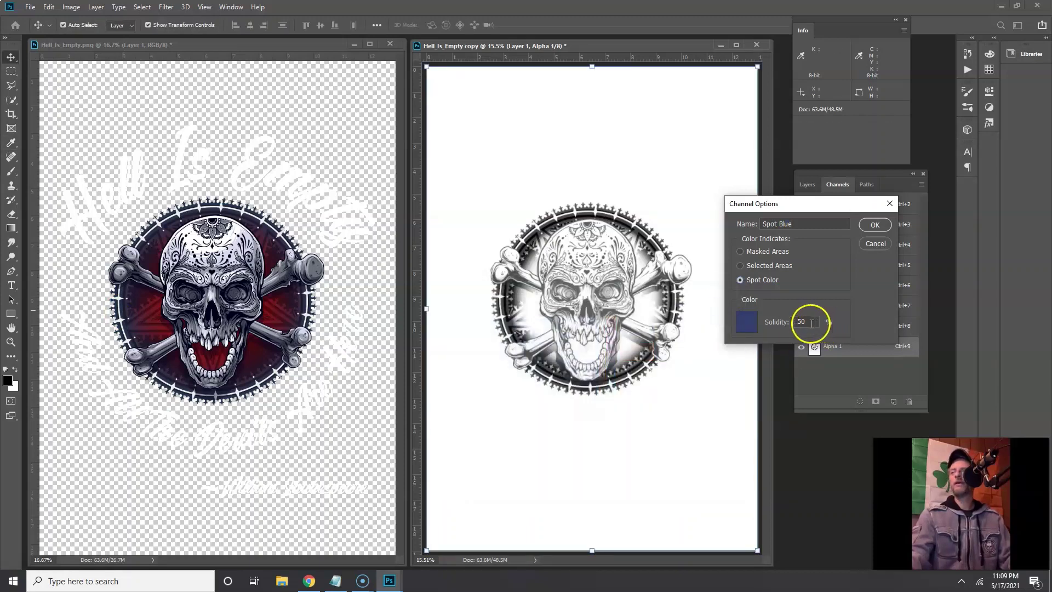
pyautogui.write('15')
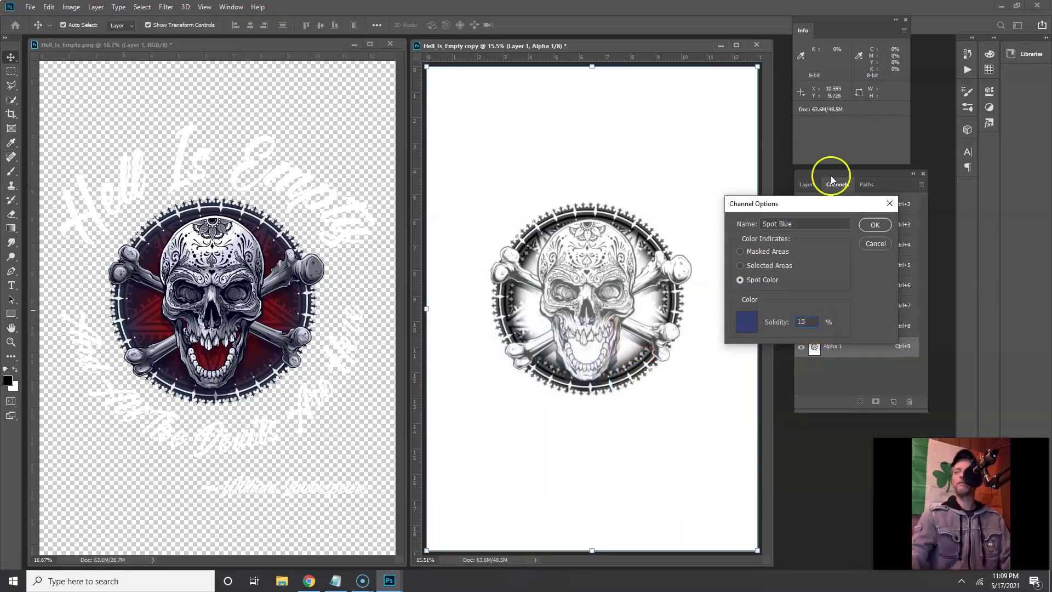
pyautogui.click(883, 228)
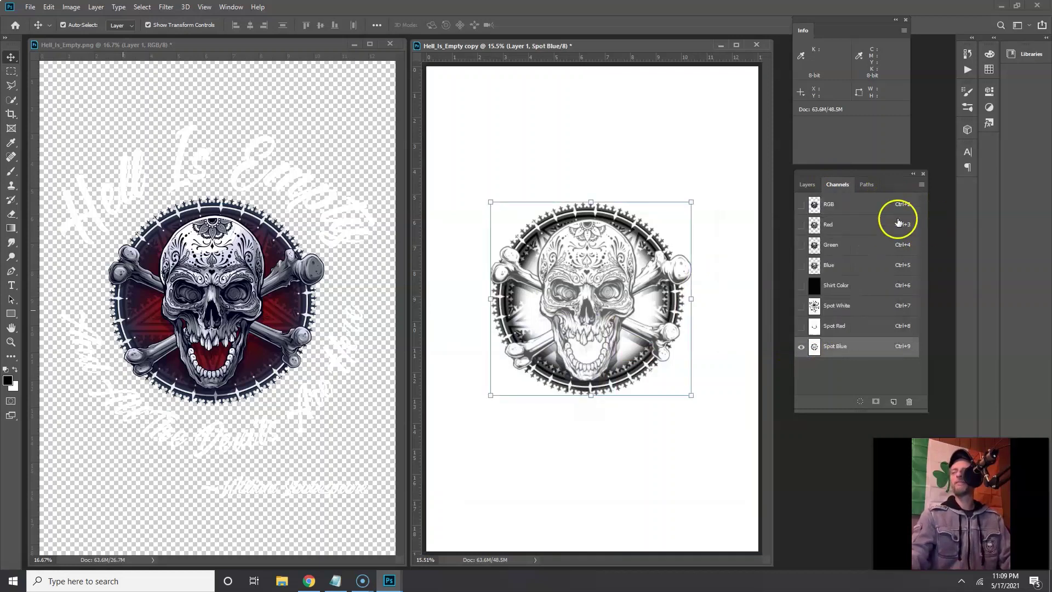
# - Show the Shirt Color, Spot White and Spot Red channels together with Spot Blue to examine the combined print
pyautogui.moveTo(798, 286); pyautogui.dragTo(801, 326)
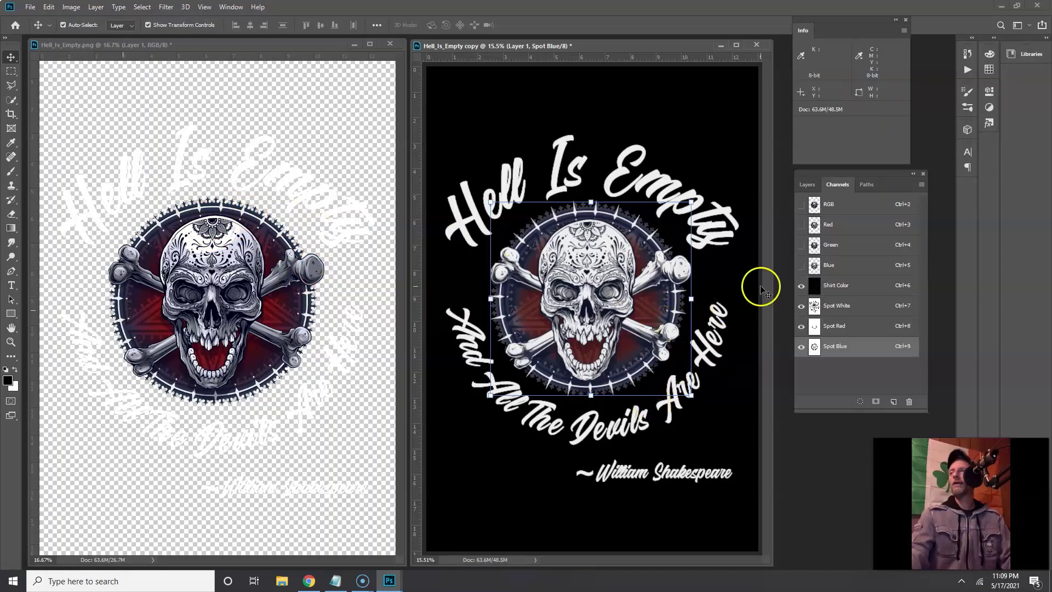
pyautogui.click(854, 290)
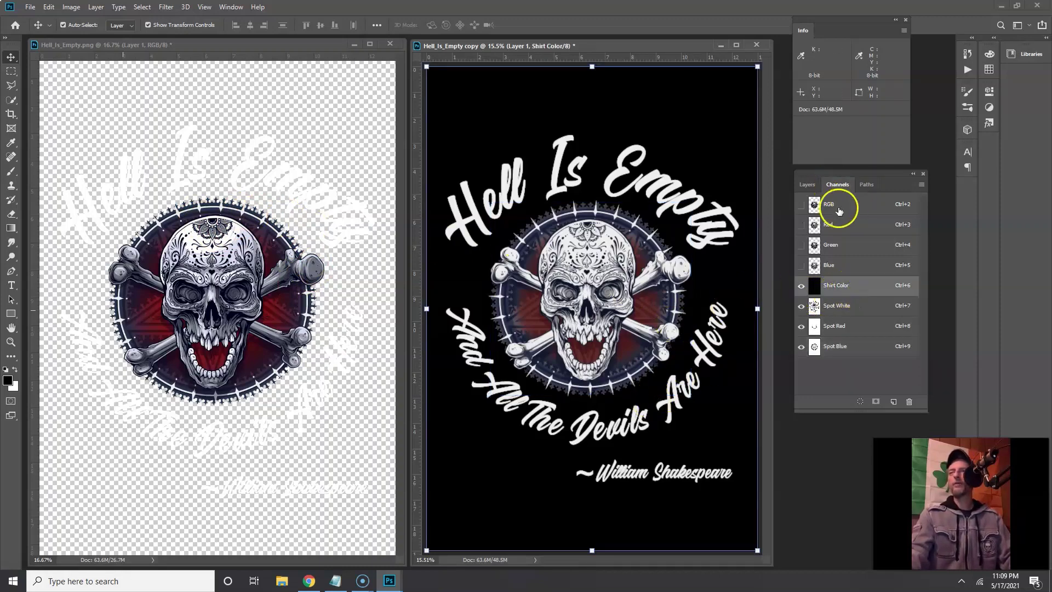
# - From the RGB composite, use Color Range with Sampled Colors to select the grey of the upper-right bone end at fuzziness 82
pyautogui.click(838, 210)
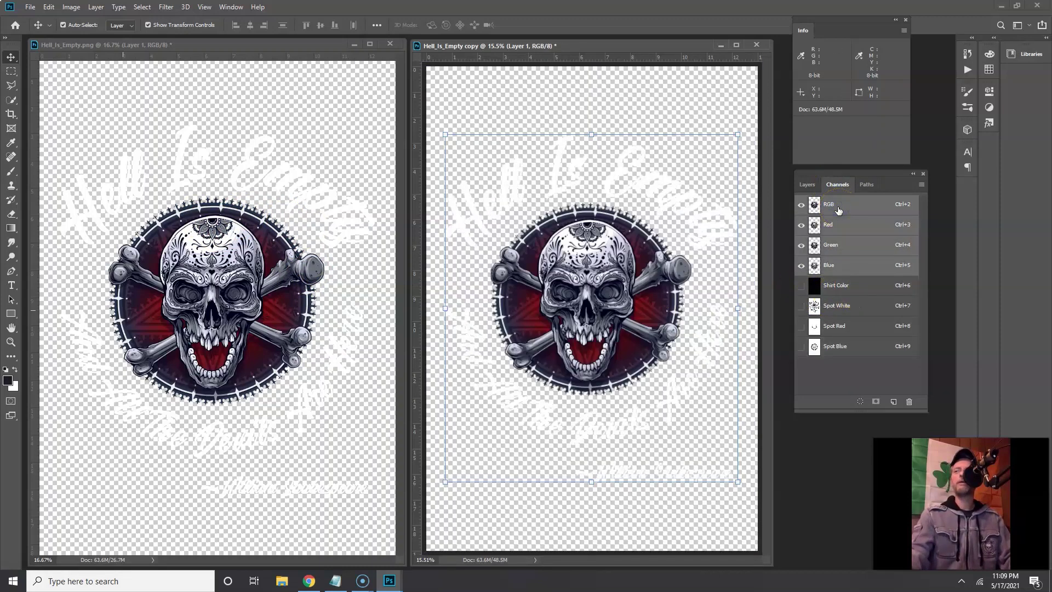
pyautogui.click(142, 7)
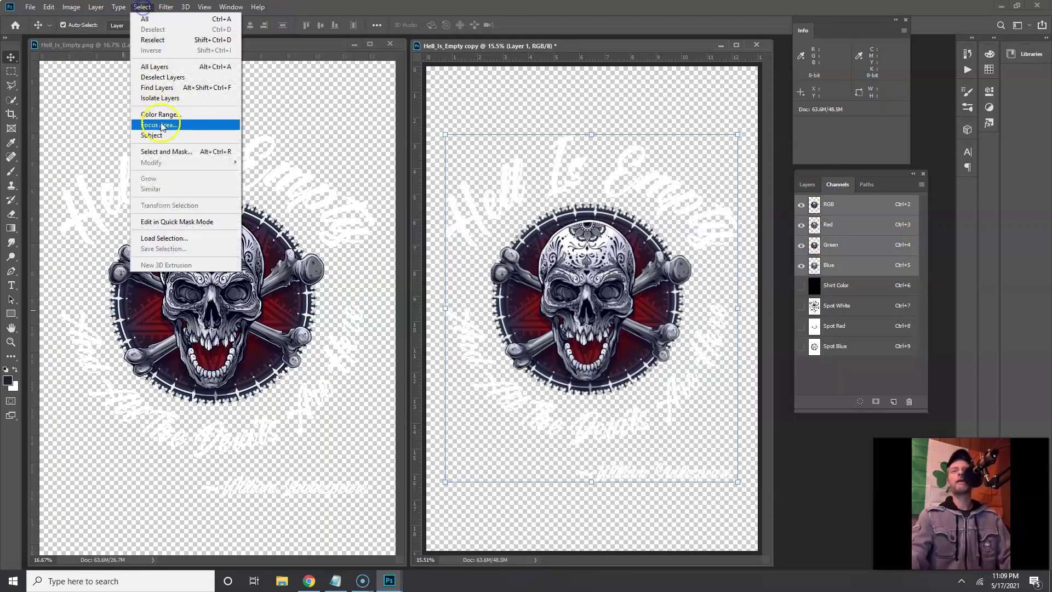
pyautogui.click(161, 116)
pyautogui.moveTo(444, 113); pyautogui.dragTo(418, 102)
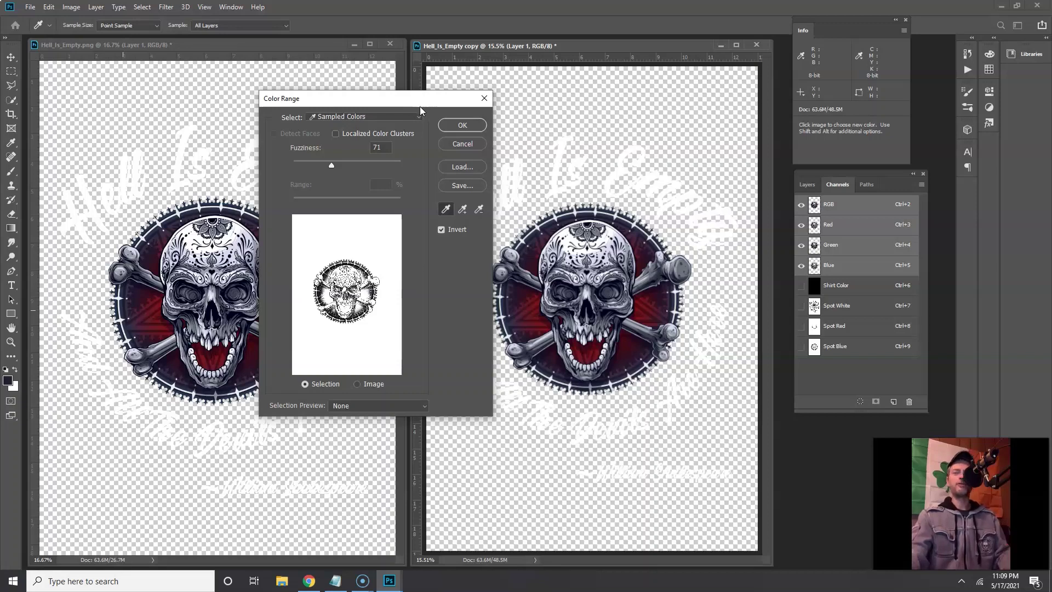
pyautogui.moveTo(420, 106); pyautogui.dragTo(420, 116)
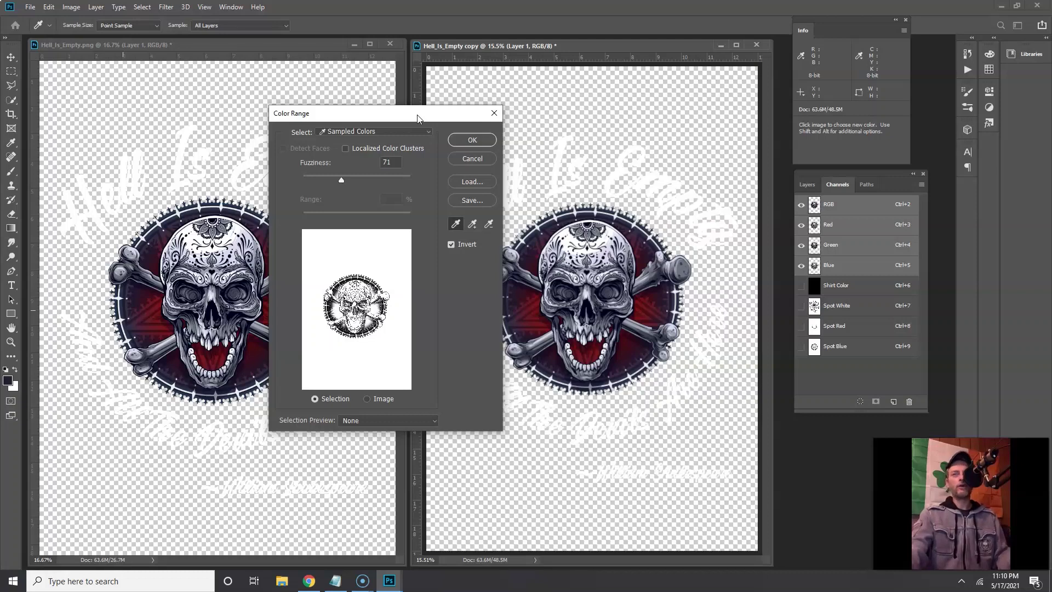
pyautogui.moveTo(416, 116); pyautogui.dragTo(441, 115)
pyautogui.click(440, 139)
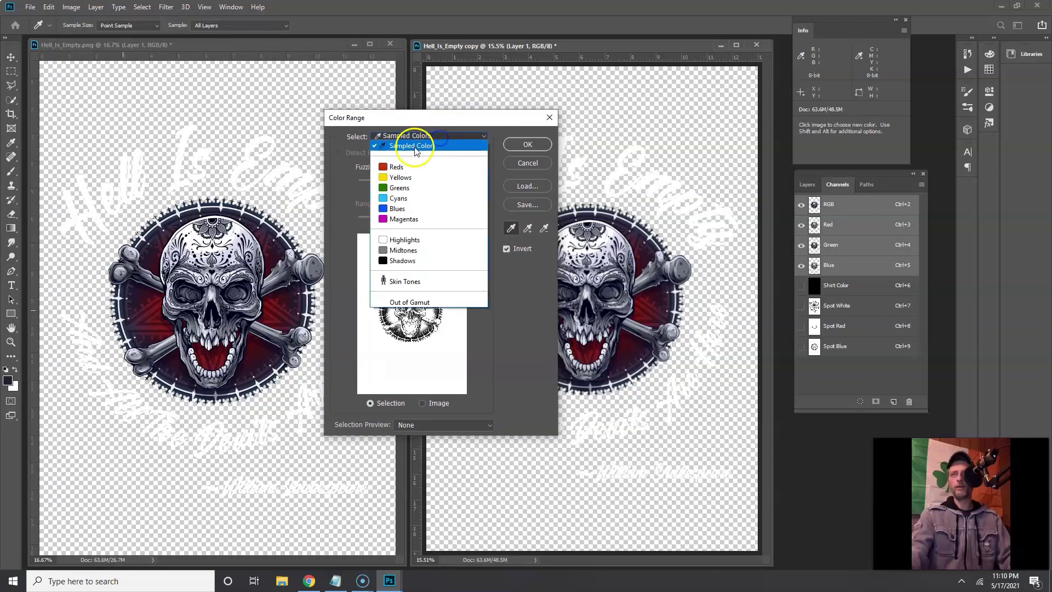
pyautogui.click(404, 146)
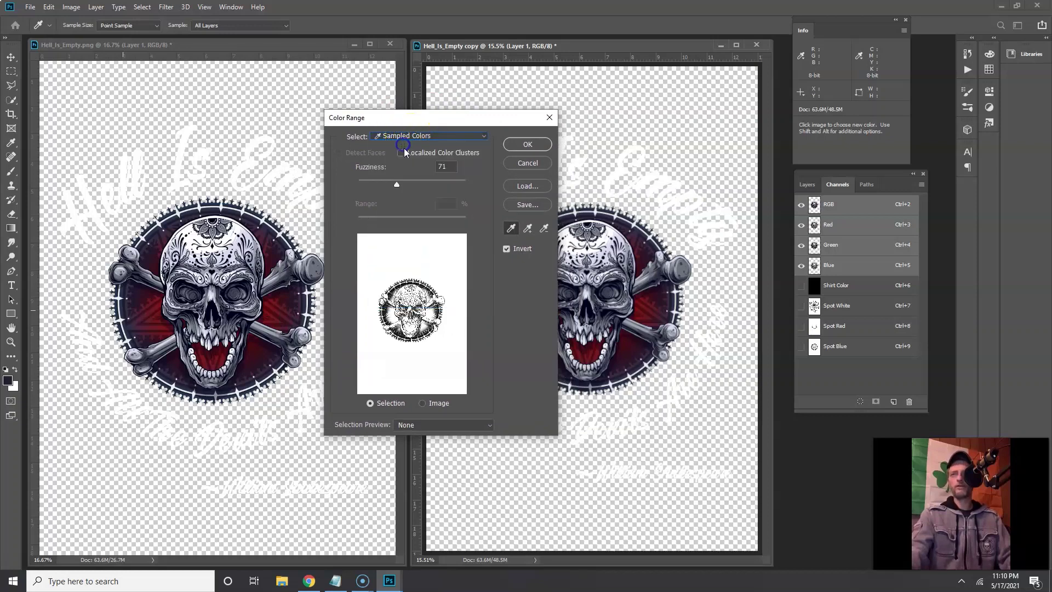
pyautogui.click(316, 265)
pyautogui.moveTo(396, 185)
pyautogui.mouseDown()
pyautogui.moveTo(417, 186)
pyautogui.moveTo(405, 186)
pyautogui.mouseUp()
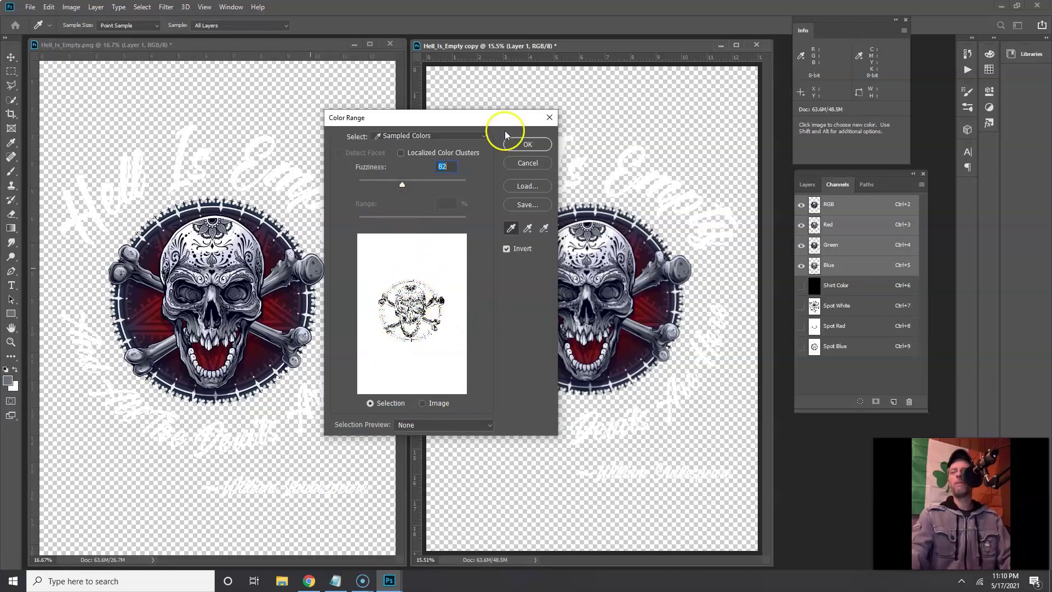
pyautogui.click(527, 144)
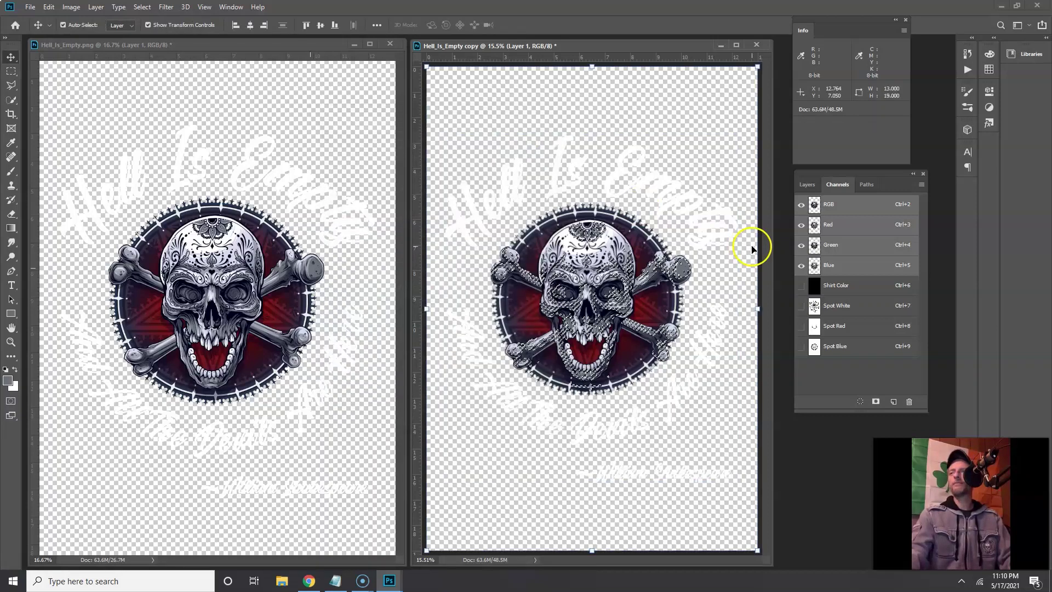
# - Save the grey selection as a new channel, deselect, and define that channel as a spot color named Spot Grey
pyautogui.click(877, 405)
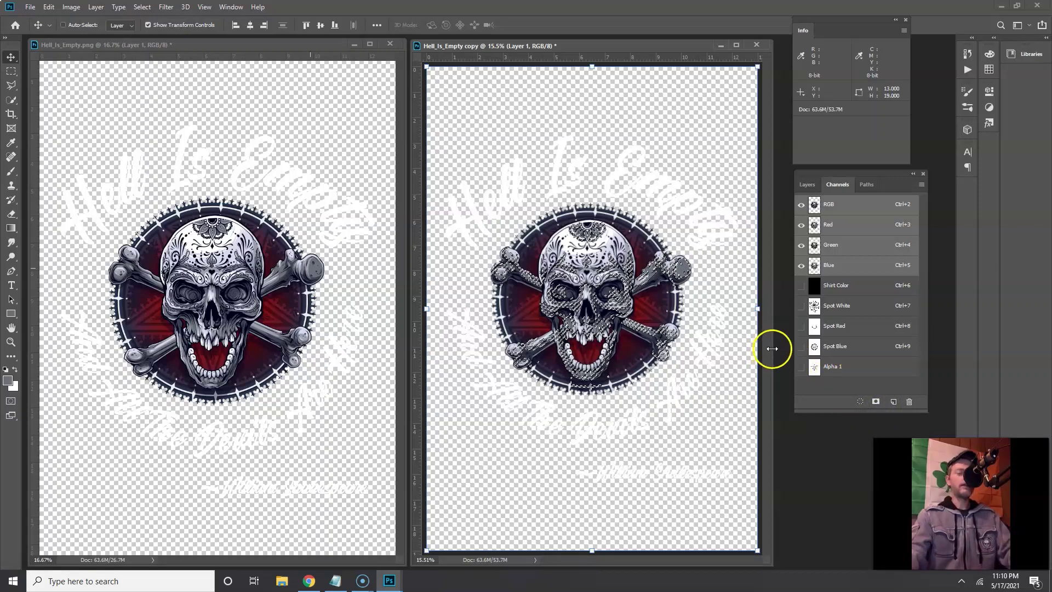
pyautogui.hotkey('ctrl', 'd')
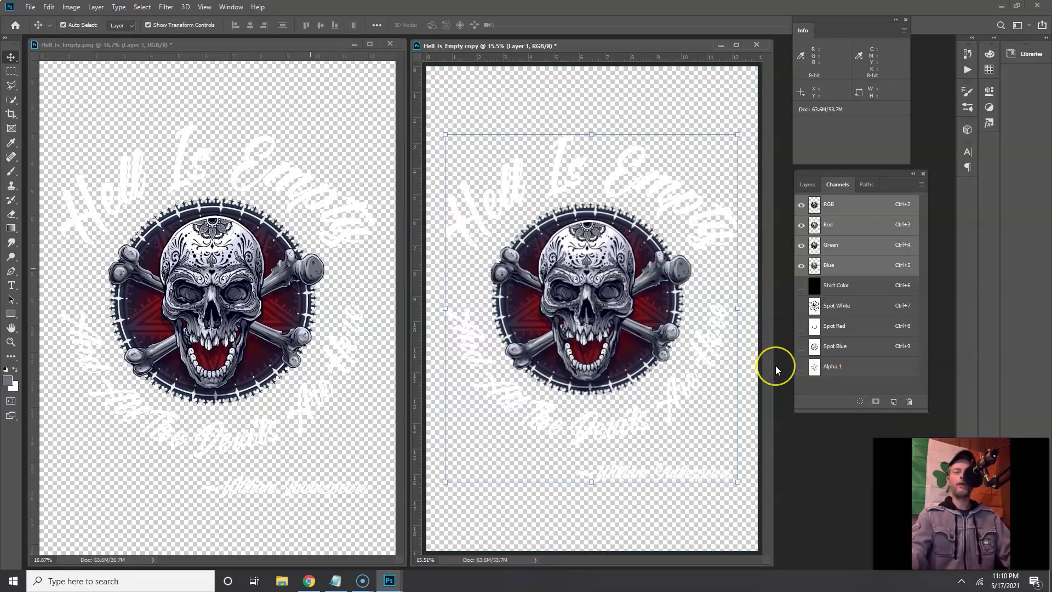
pyautogui.doubleClick(815, 367)
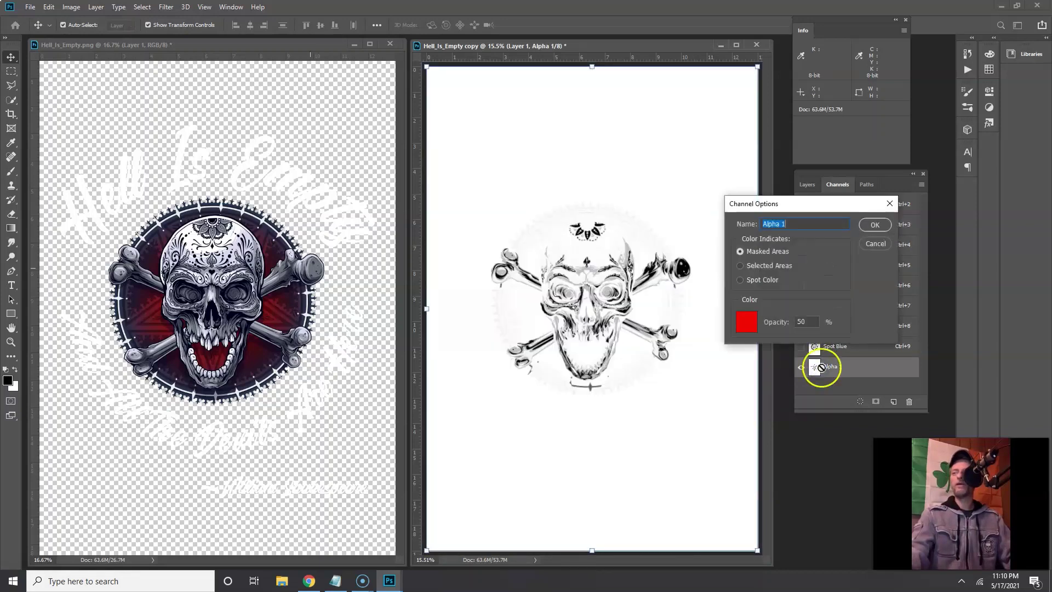
pyautogui.moveTo(801, 197); pyautogui.dragTo(787, 217)
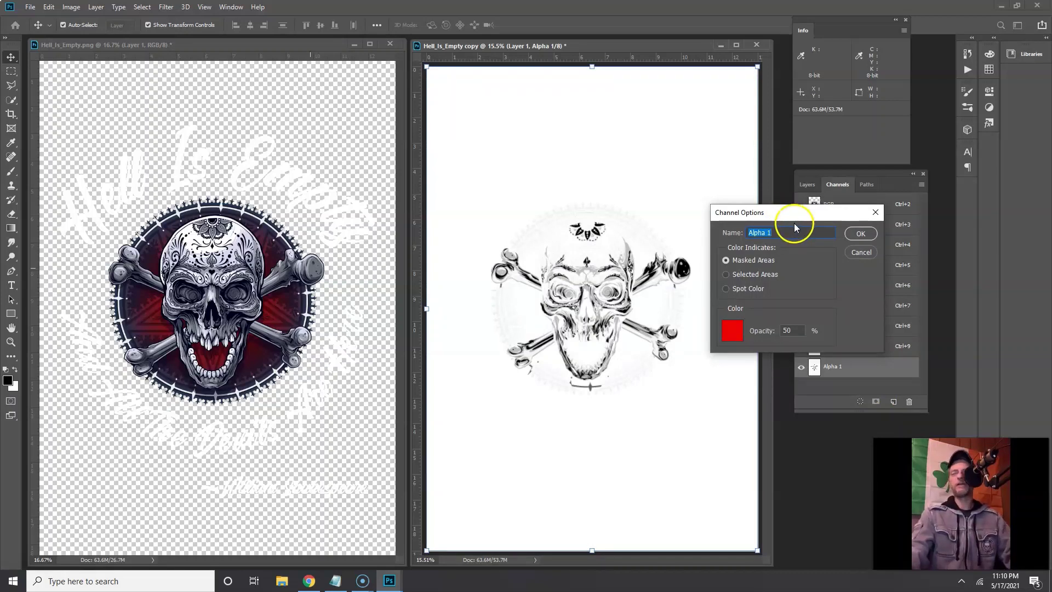
pyautogui.moveTo(798, 216); pyautogui.dragTo(774, 219)
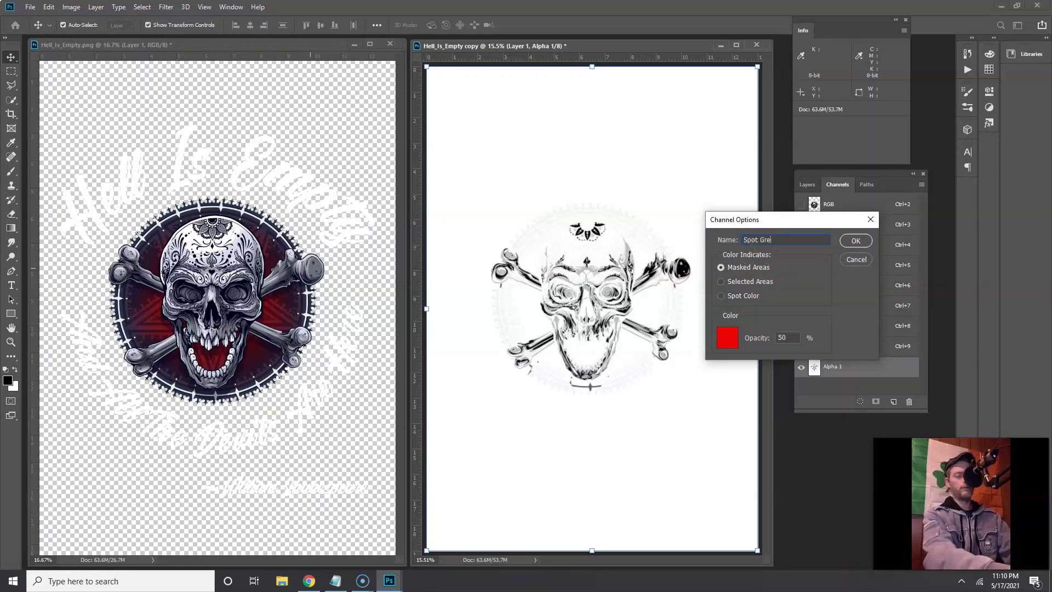
pyautogui.click(730, 299)
# - Set Spot Grey's ink color to 6b717b, sampled from the upper-right bone end, edit its solidity and apply the options
pyautogui.click(728, 337)
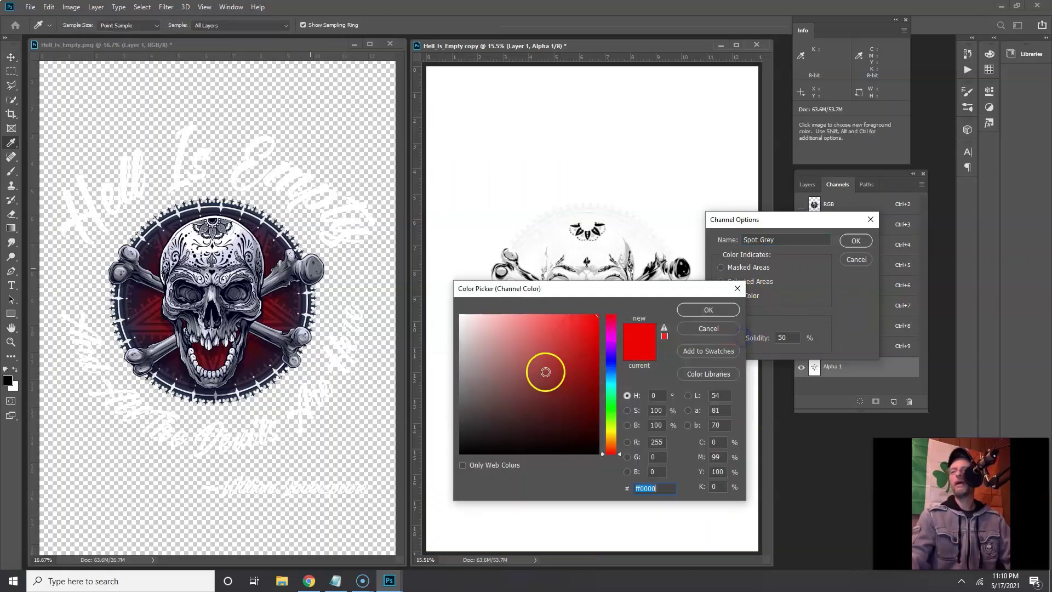
pyautogui.click(313, 267)
pyautogui.click(692, 307)
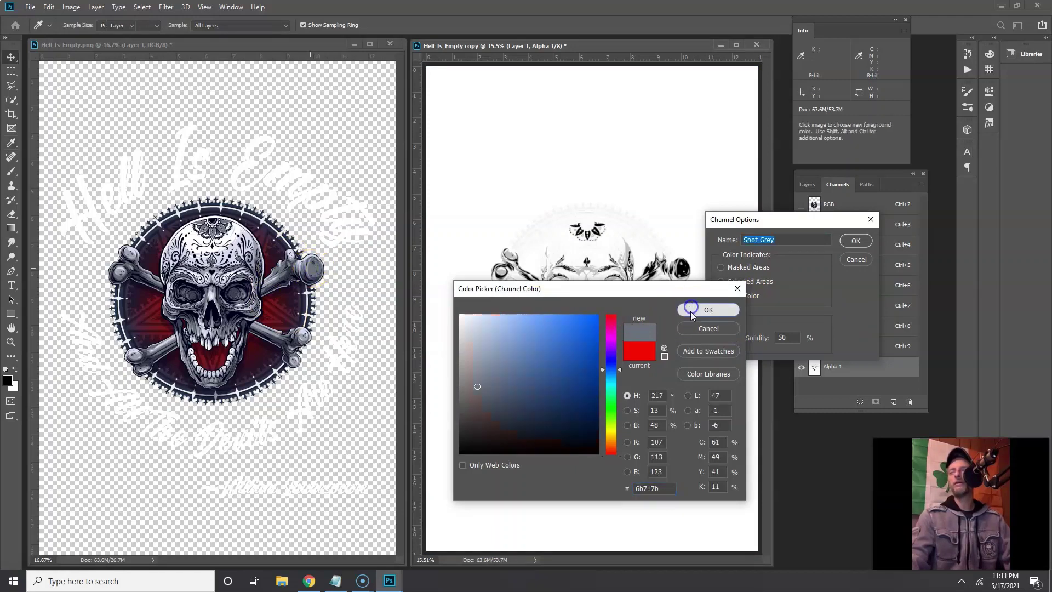
pyautogui.click(787, 338)
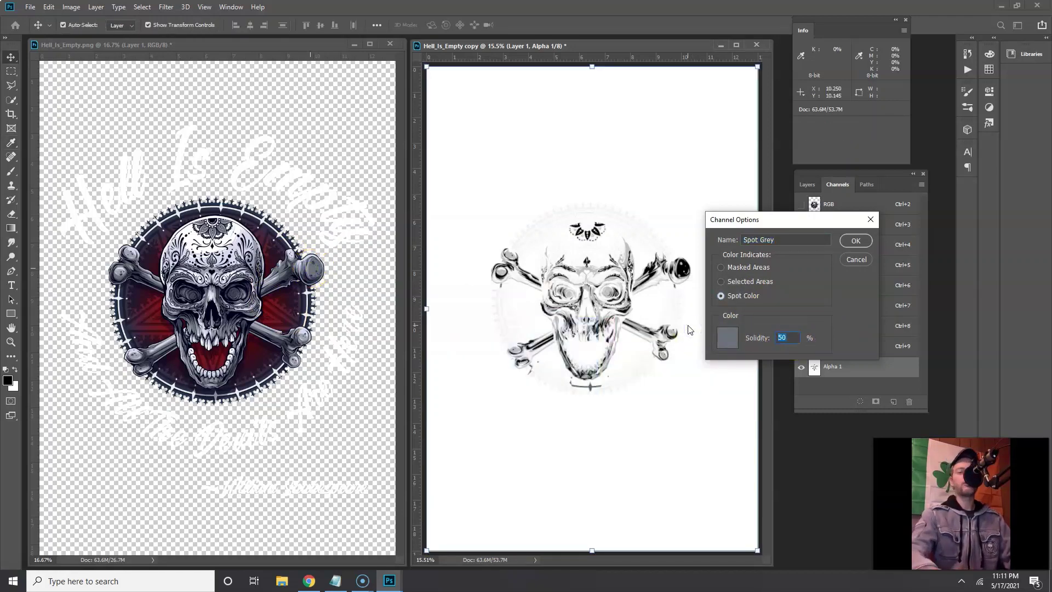
pyautogui.click(864, 243)
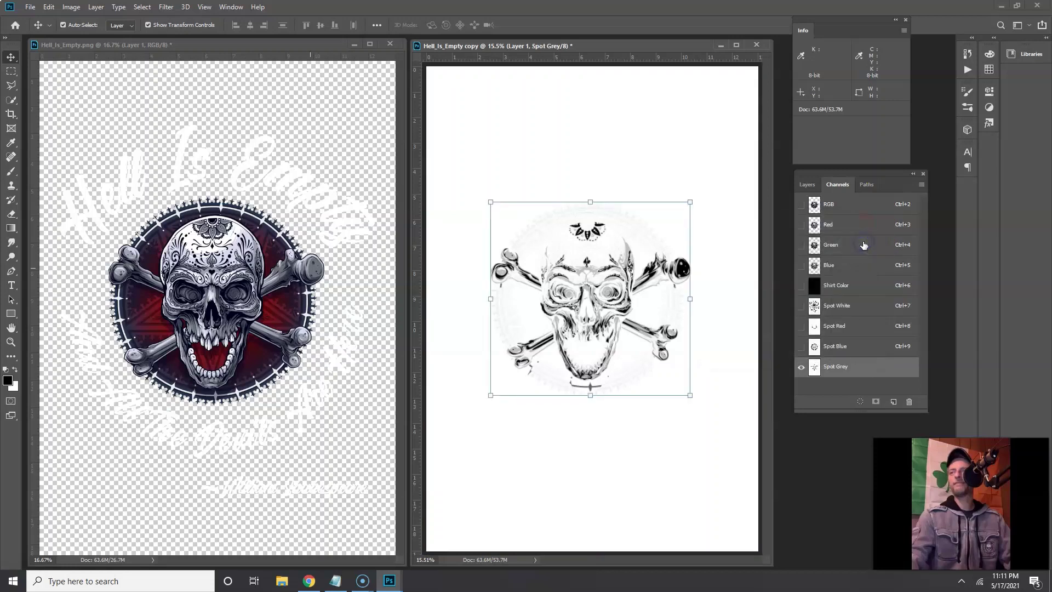
# - Show the Shirt Color, Spot White, Spot Red and Spot Blue channels together with Spot Grey to examine the combined print
pyautogui.click(801, 285)
pyautogui.click(801, 305)
pyautogui.click(801, 326)
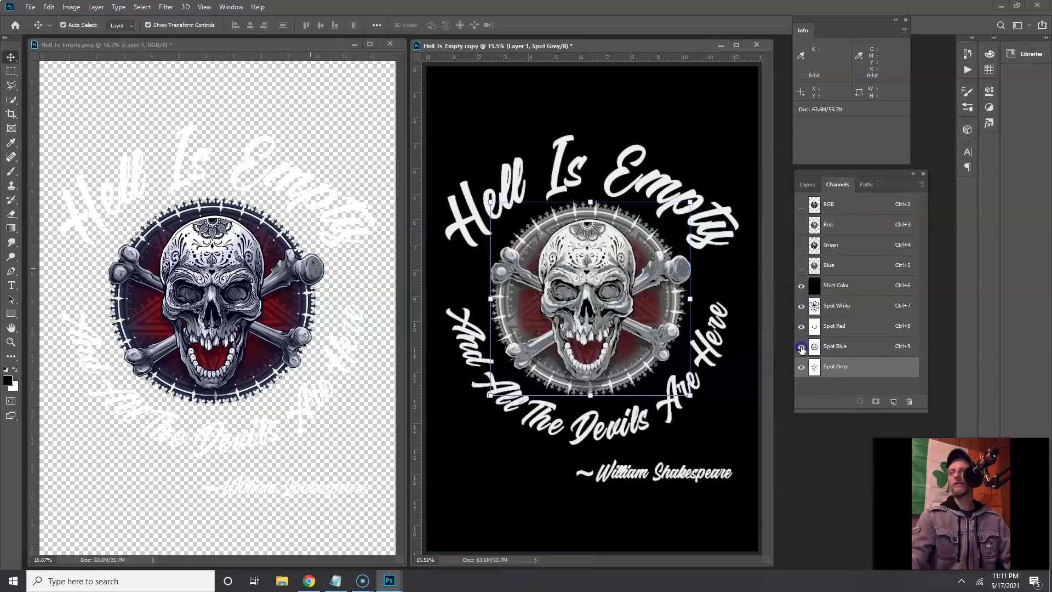
pyautogui.click(801, 346)
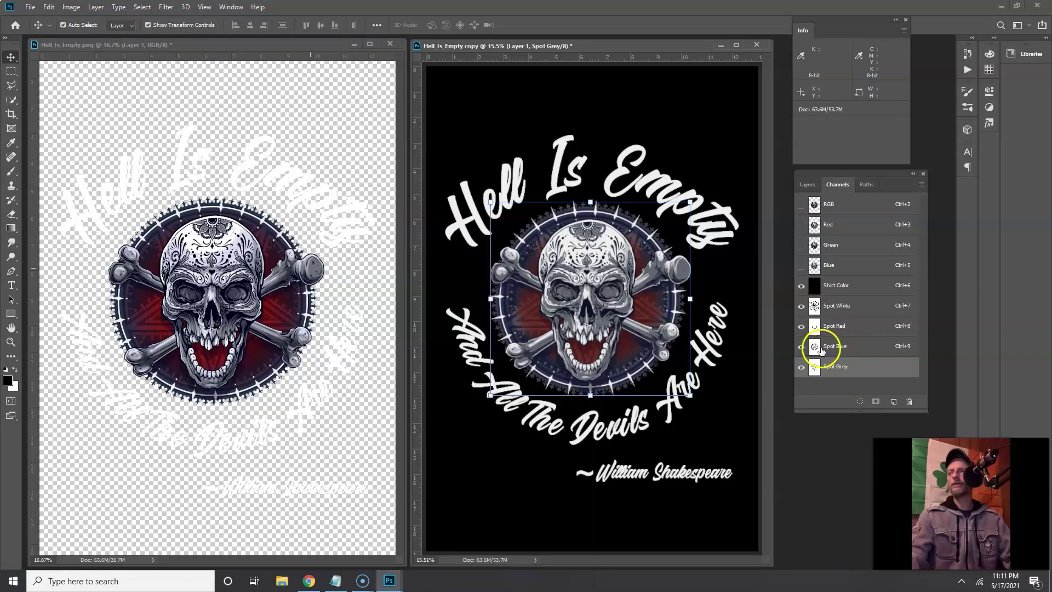
# - Adjust the Spot Blue channel with Levels, setting the input midtones to 0.7 and the output black level to 21
pyautogui.click(831, 351)
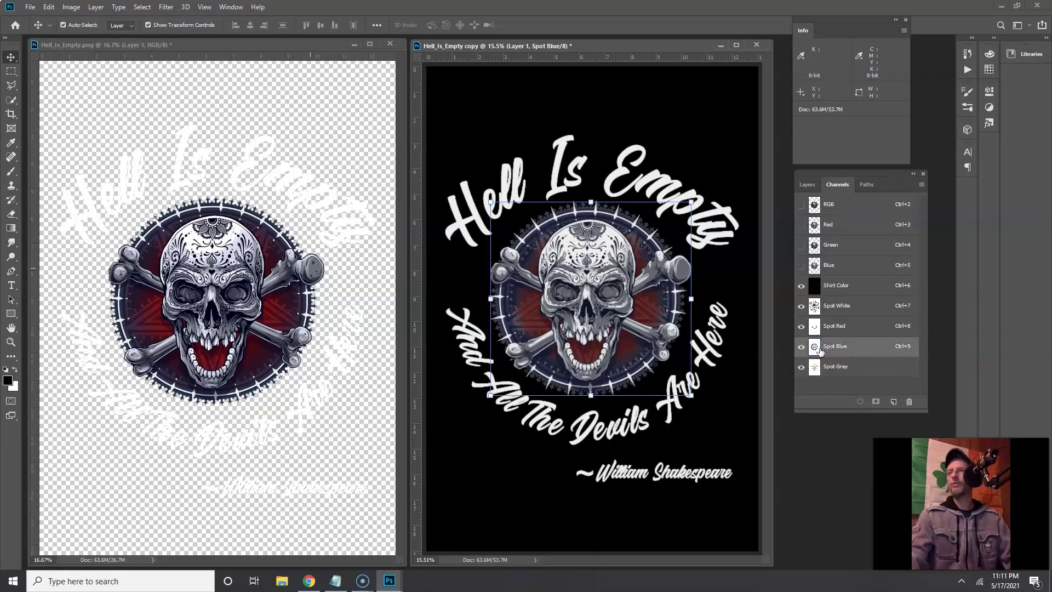
pyautogui.click(831, 354)
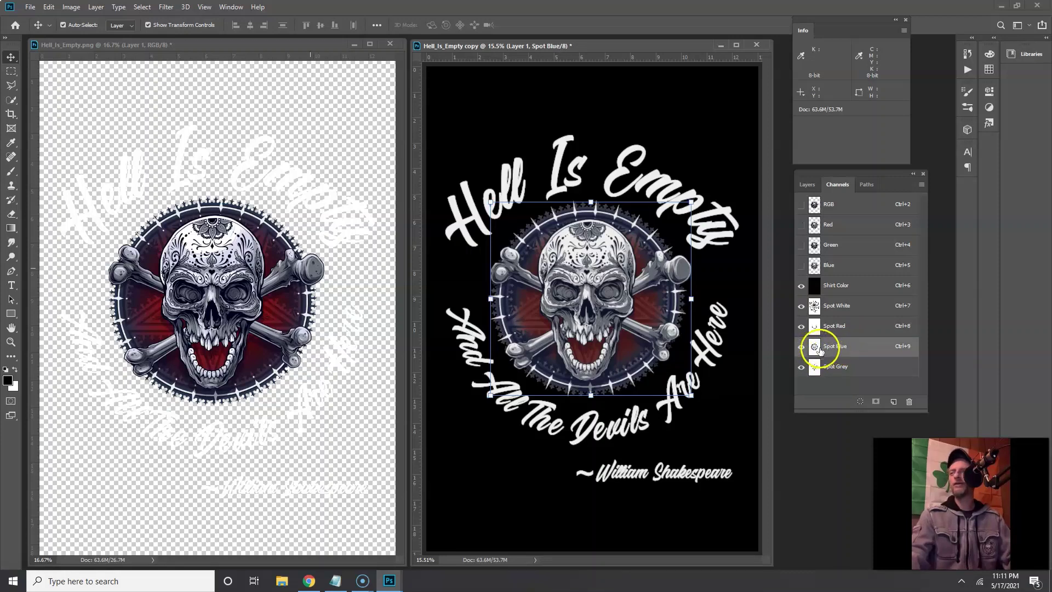
pyautogui.click(76, 7)
pyautogui.moveTo(93, 36)
pyautogui.click(197, 47)
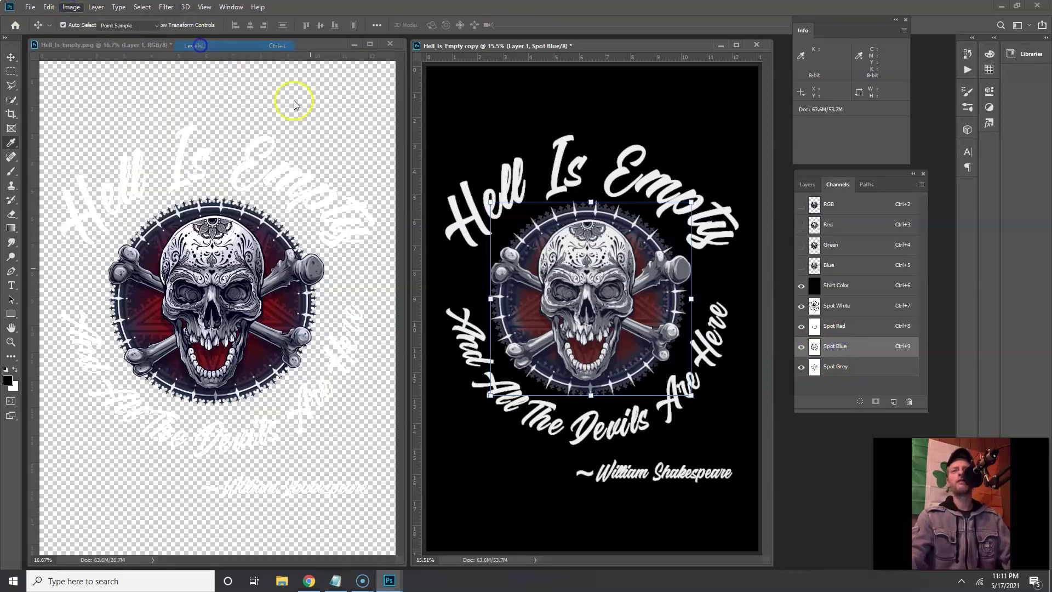
pyautogui.moveTo(278, 270); pyautogui.dragTo(294, 274)
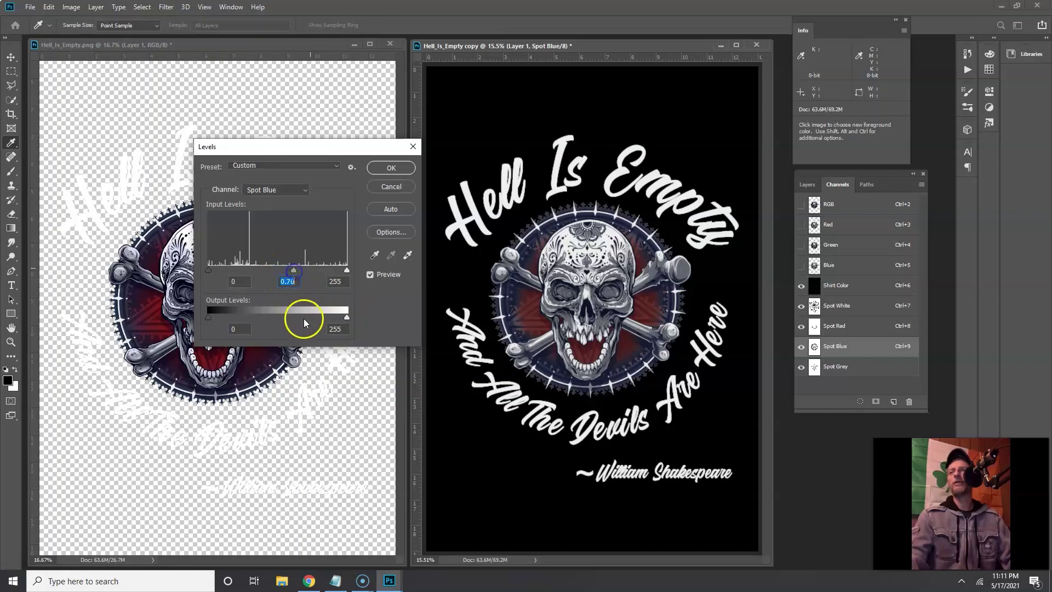
pyautogui.moveTo(208, 317); pyautogui.dragTo(219, 320)
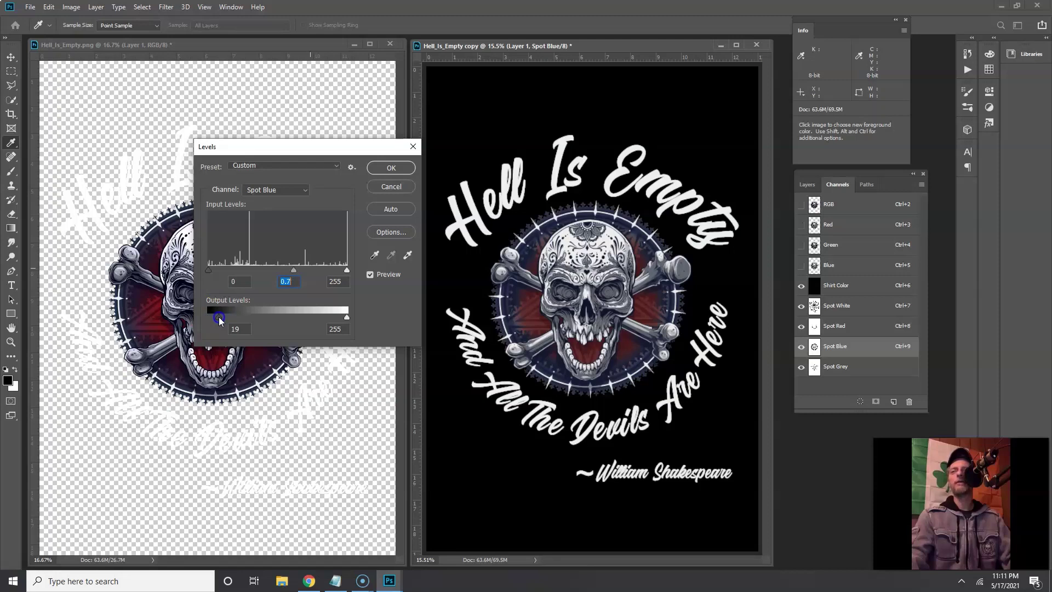
pyautogui.moveTo(220, 320); pyautogui.dragTo(219, 317)
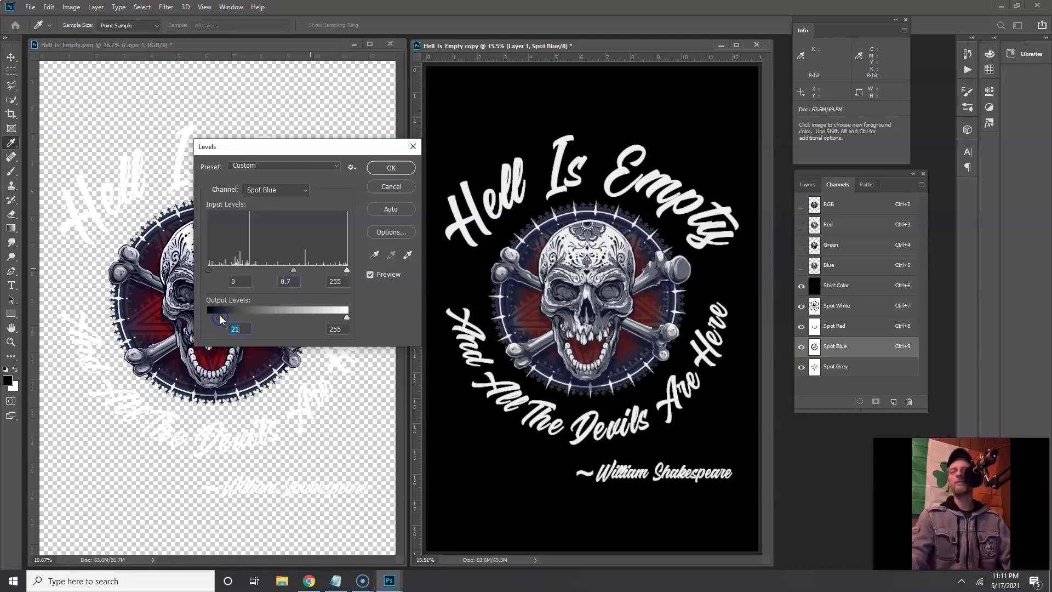
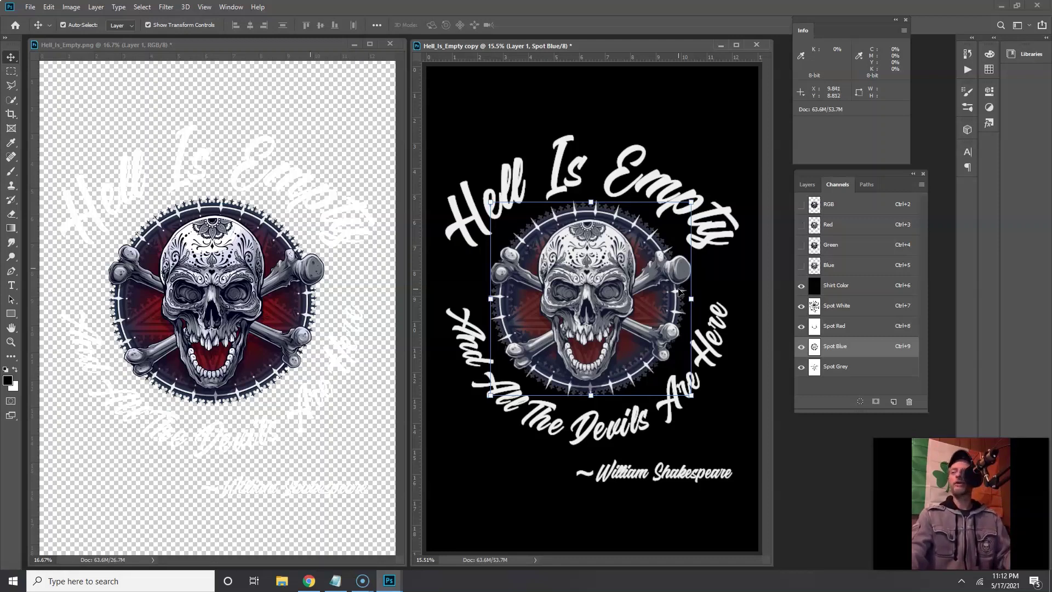
pyautogui.click(678, 294)
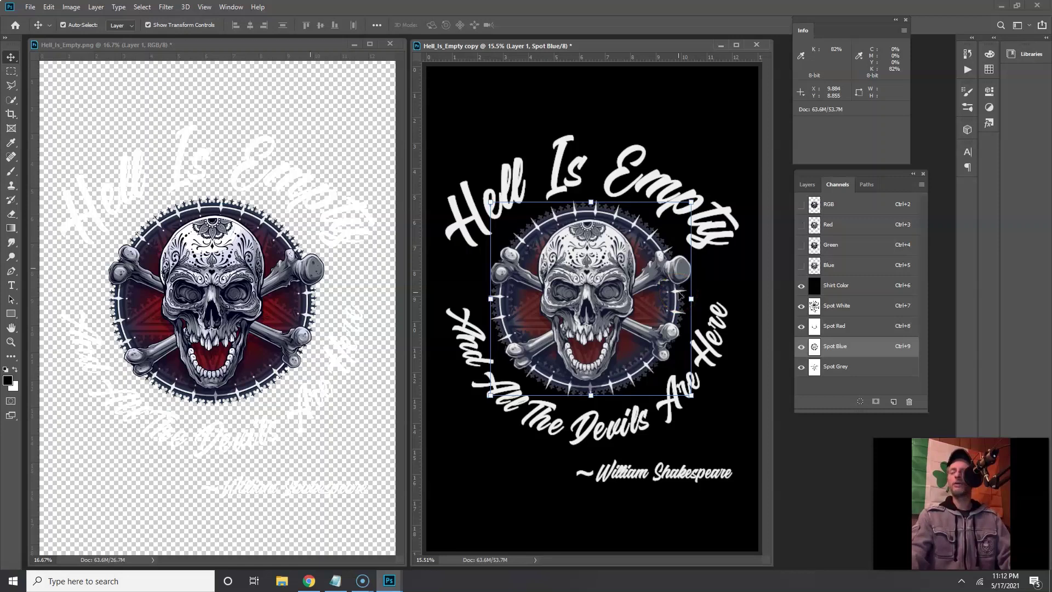
# - From the RGB composite, use Color Range with Sampled Colors to select the black of the skull's nose area at a lower fuzziness
pyautogui.click(852, 370)
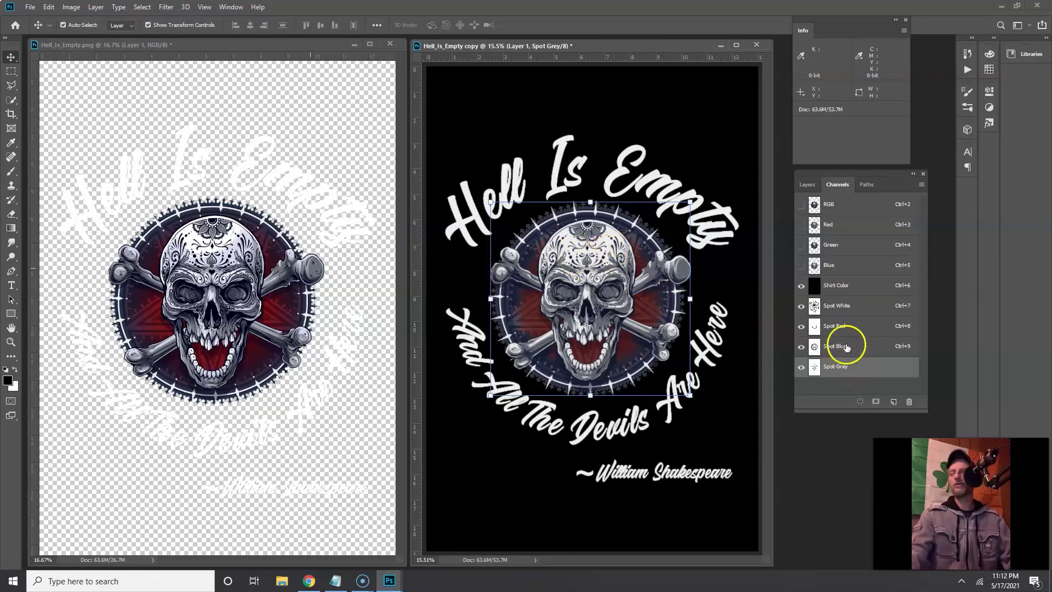
pyautogui.click(844, 208)
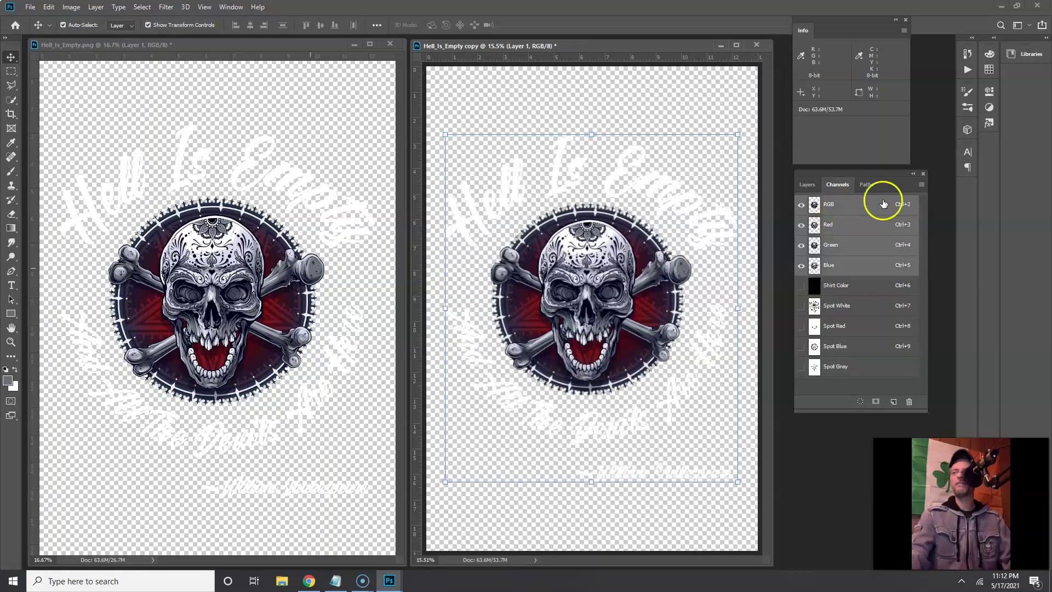
pyautogui.click(142, 7)
pyautogui.click(179, 112)
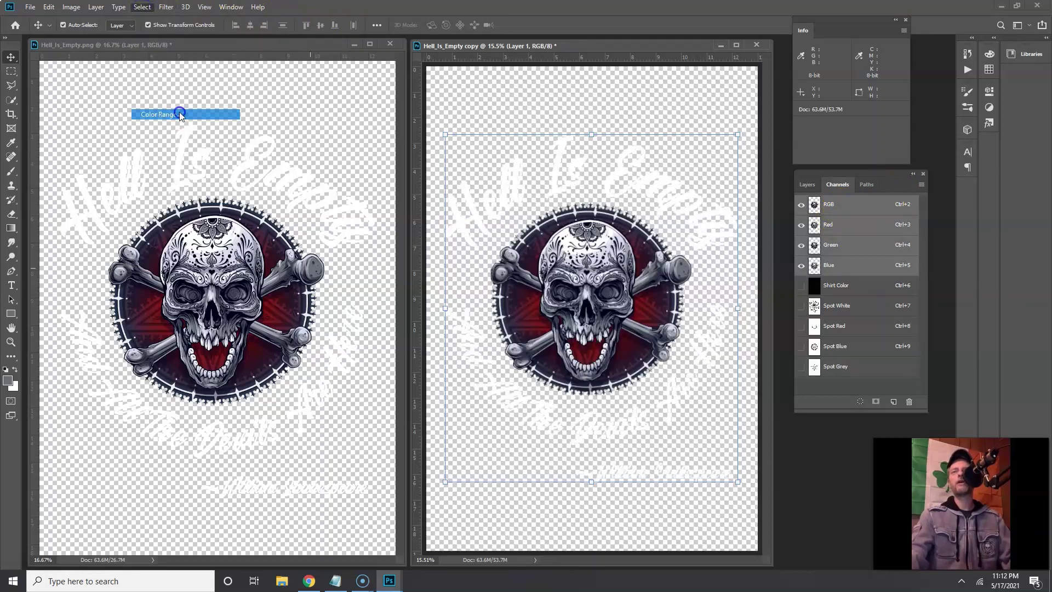
pyautogui.click(457, 164)
pyautogui.click(425, 137)
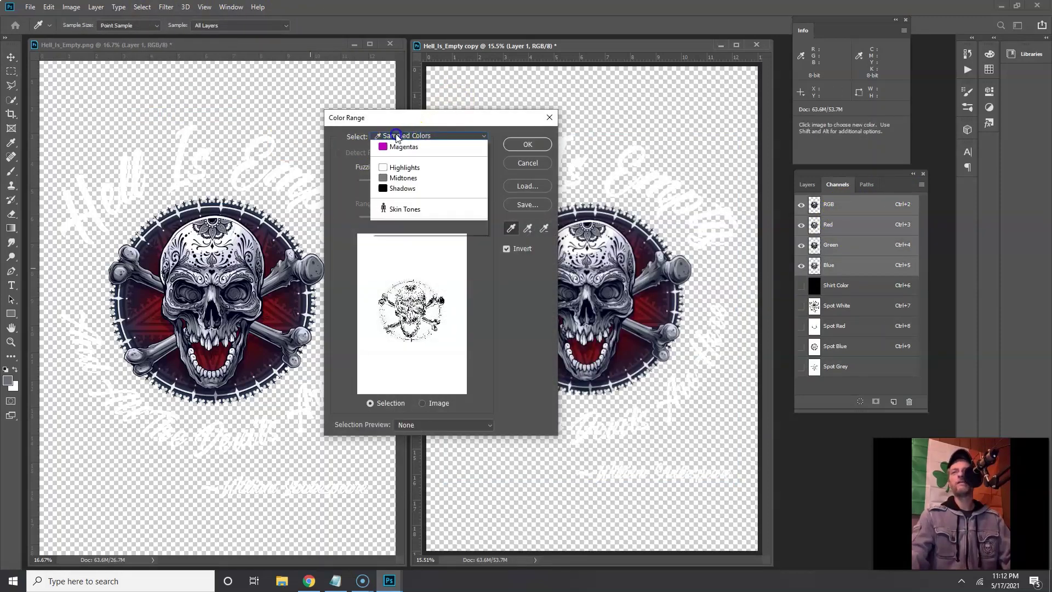
pyautogui.scroll(2, 399, 165)
pyautogui.click(399, 146)
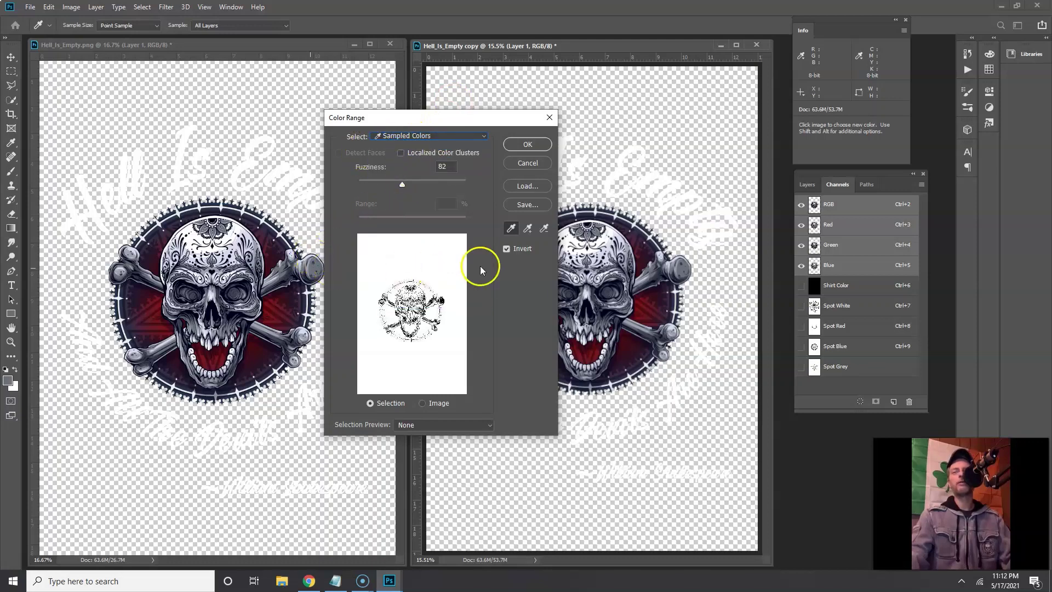
pyautogui.click(593, 307)
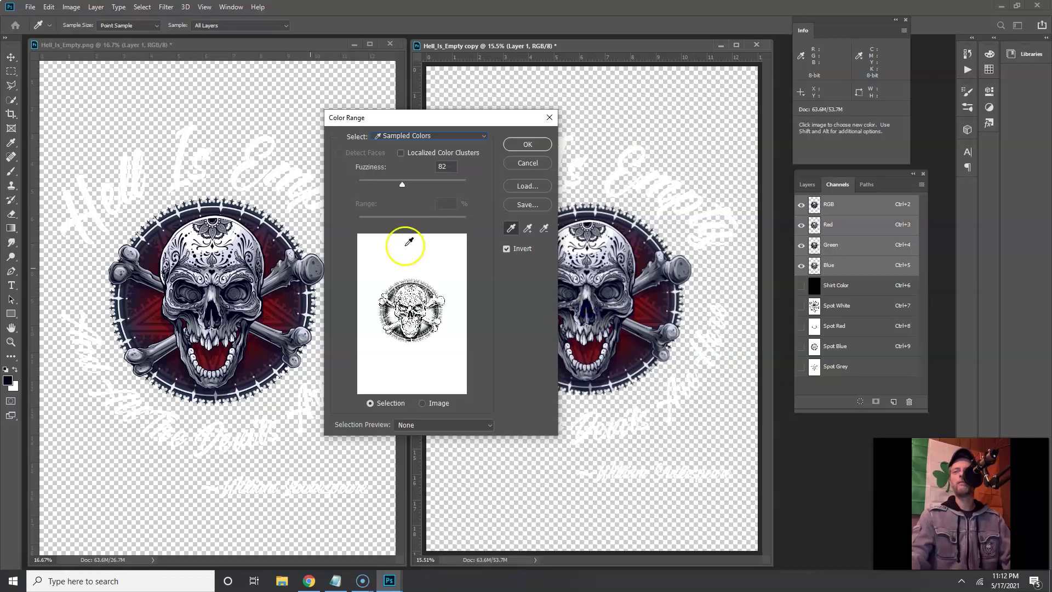
pyautogui.moveTo(404, 185); pyautogui.dragTo(387, 187)
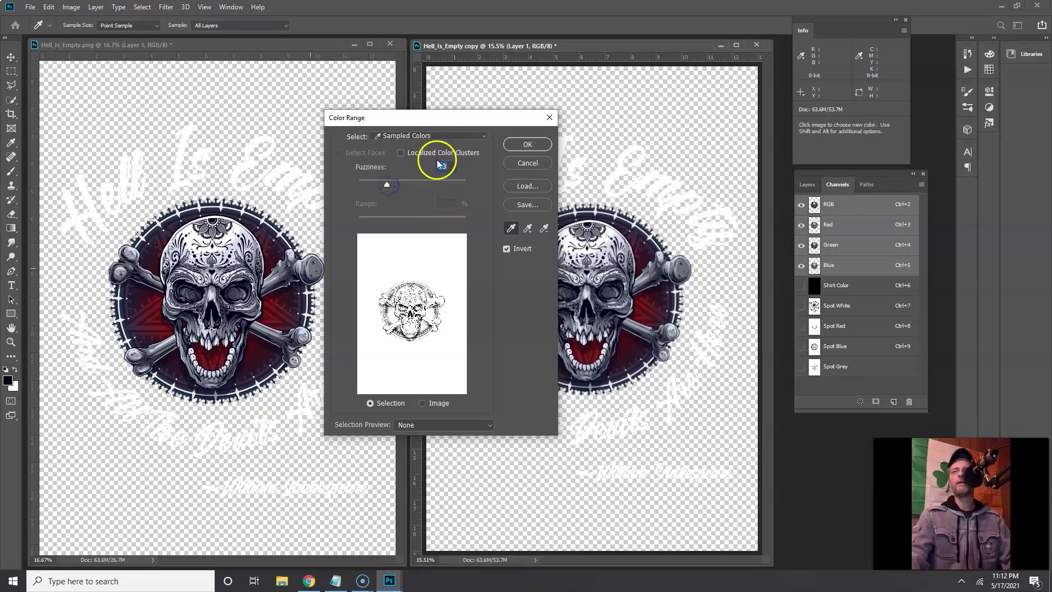
pyautogui.click(512, 148)
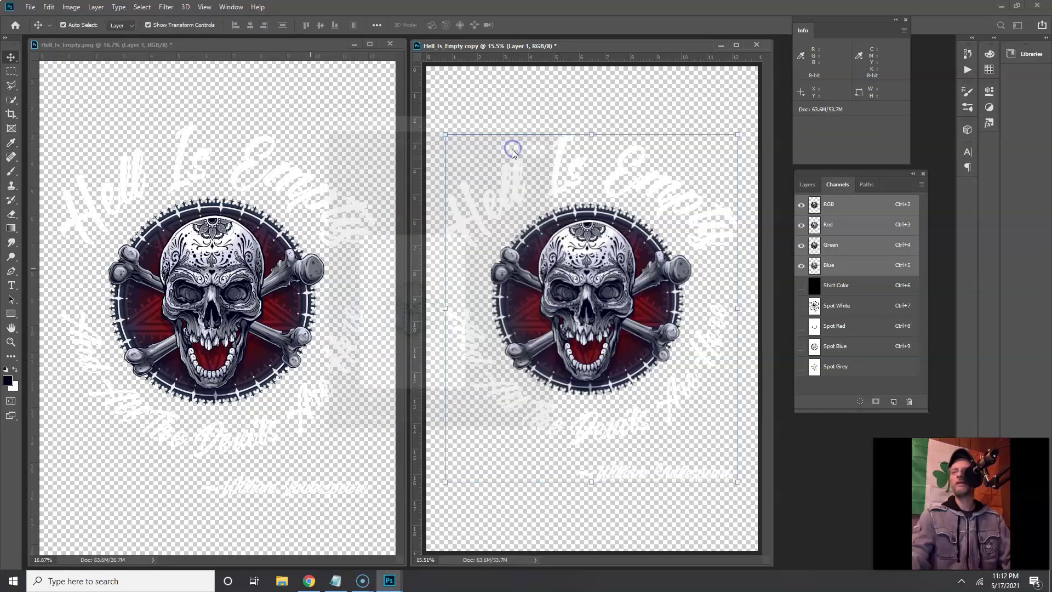
# - Save the black selection as a new channel, deselect, and define that channel as a spot color named Spot Black
pyautogui.click(876, 403)
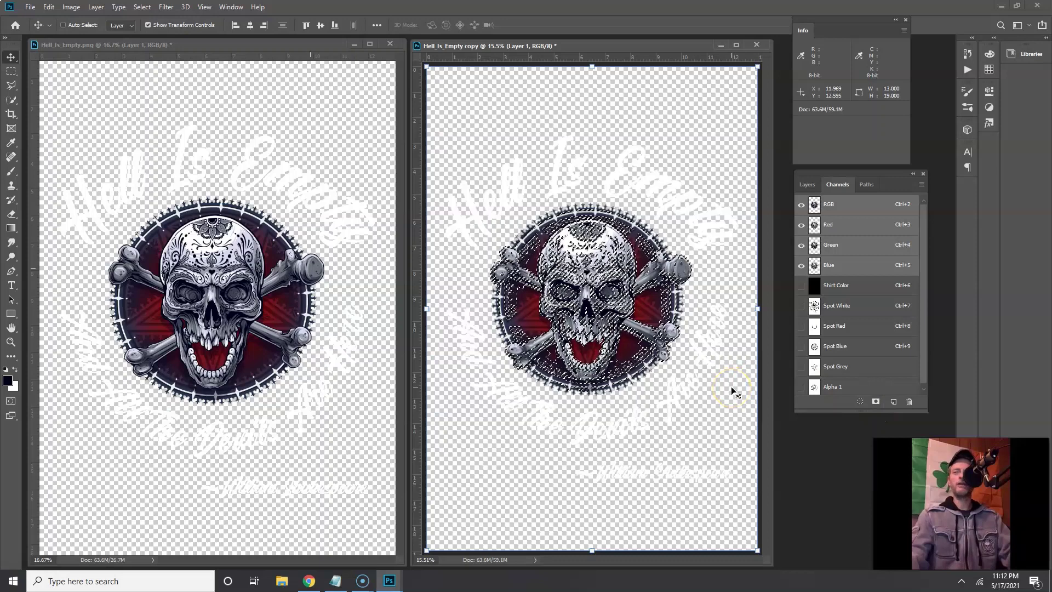
pyautogui.hotkey('ctrl', 'd')
pyautogui.scroll(-1, 925, 327)
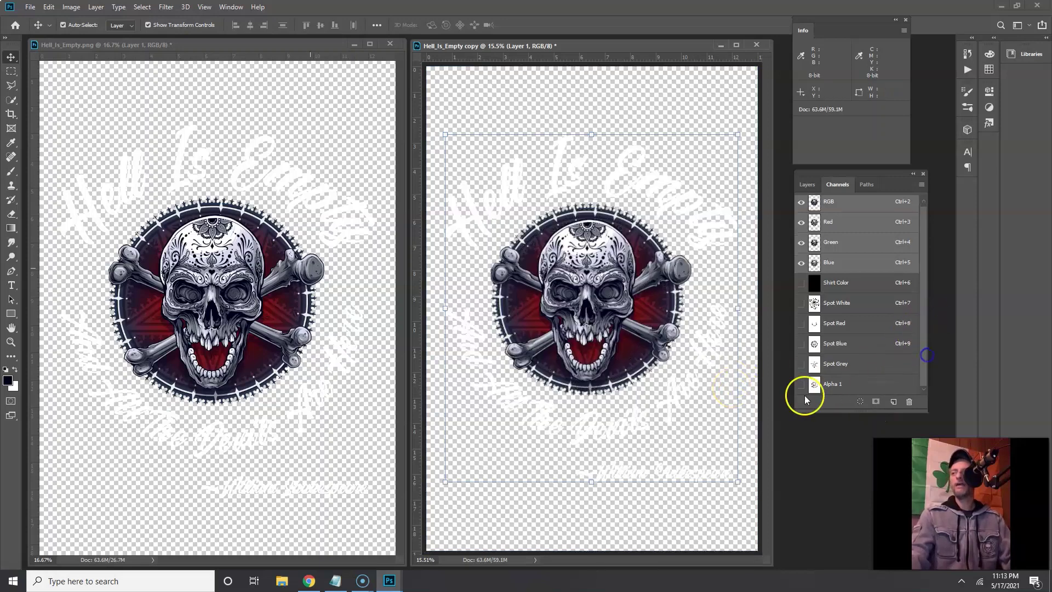
pyautogui.doubleClick(818, 383)
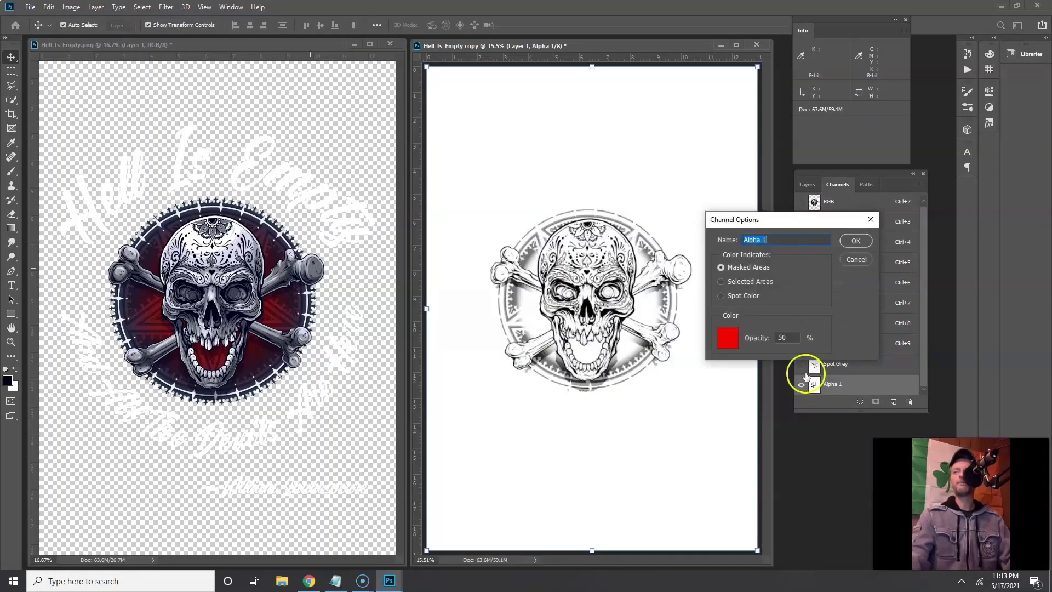
pyautogui.moveTo(773, 217); pyautogui.dragTo(779, 235)
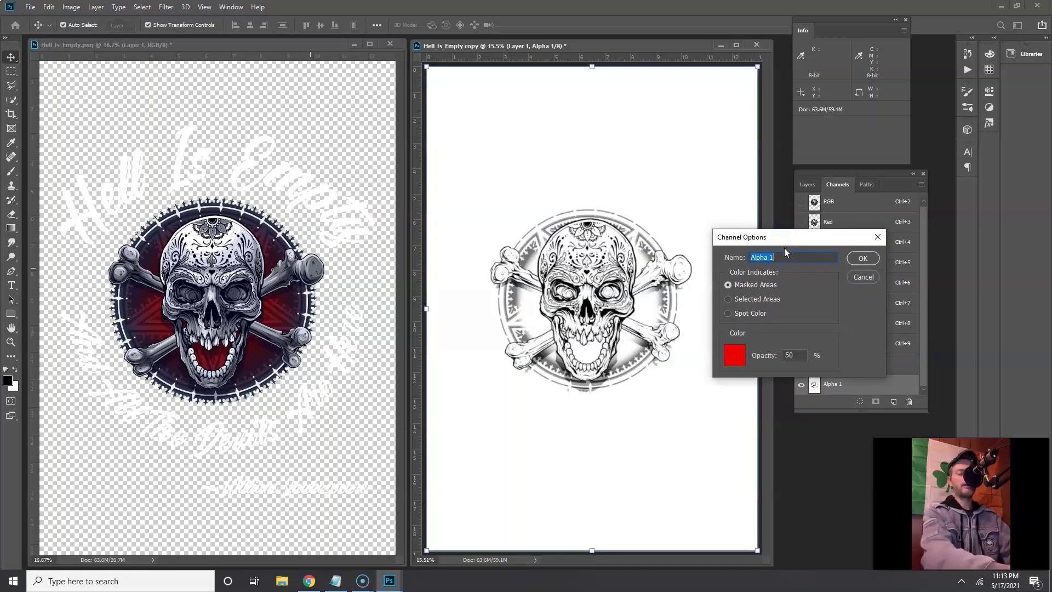
pyautogui.write('Spot Black')
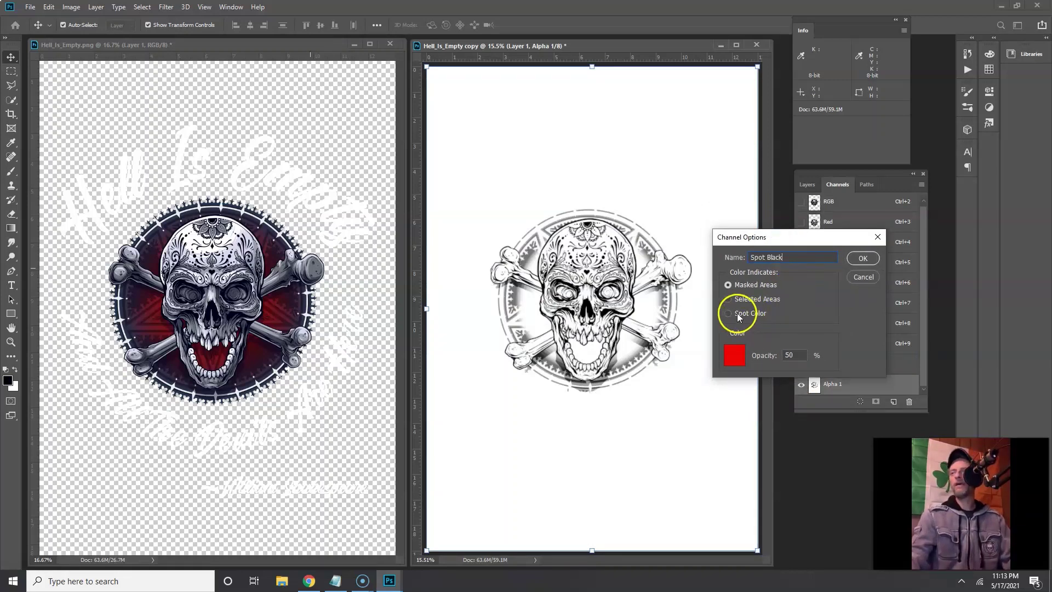
pyautogui.click(730, 313)
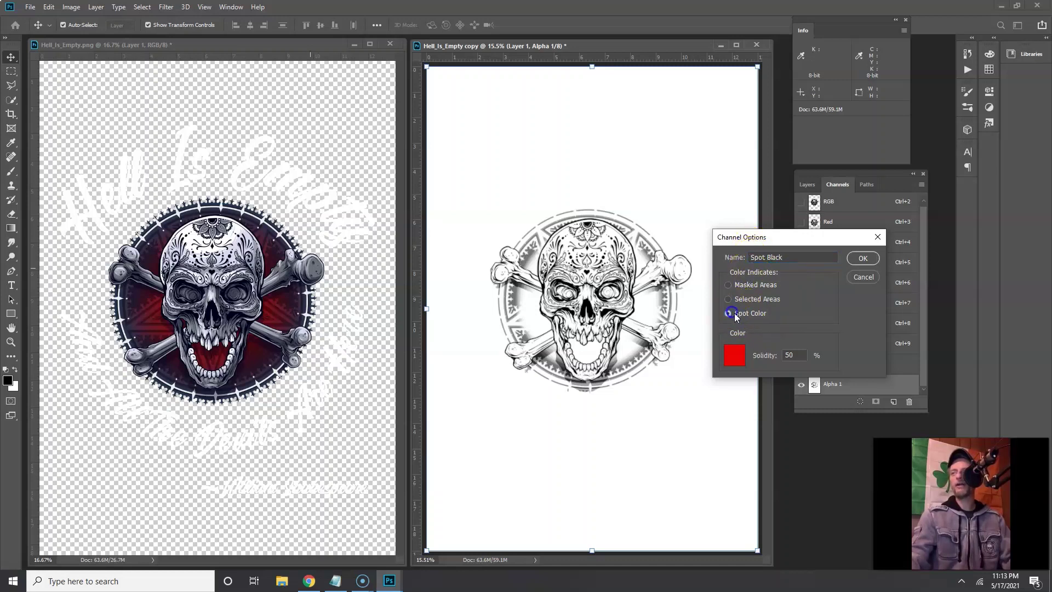
# - Set the new black channel's ink color to 000000 and its solidity to 15%, and apply the channel options
pyautogui.click(744, 351)
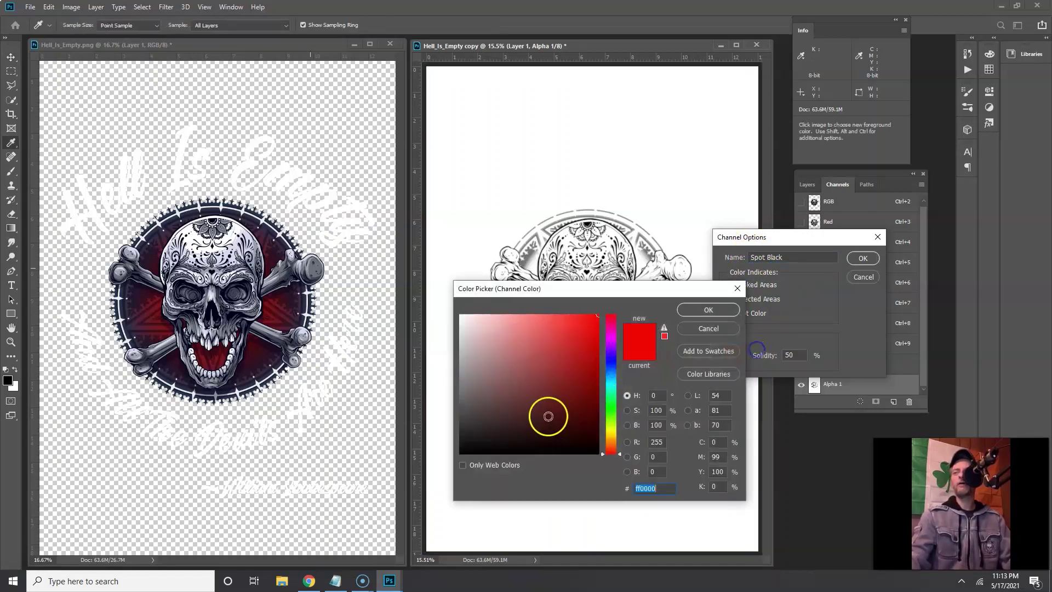
pyautogui.click(501, 423)
pyautogui.moveTo(639, 287); pyautogui.dragTo(627, 264)
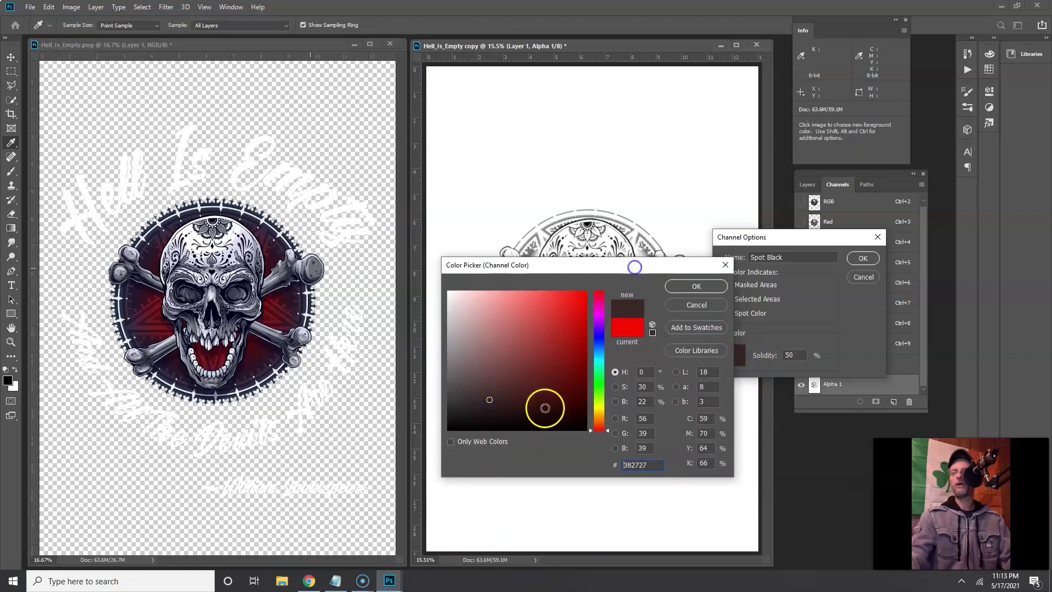
pyautogui.moveTo(544, 406); pyautogui.dragTo(433, 444)
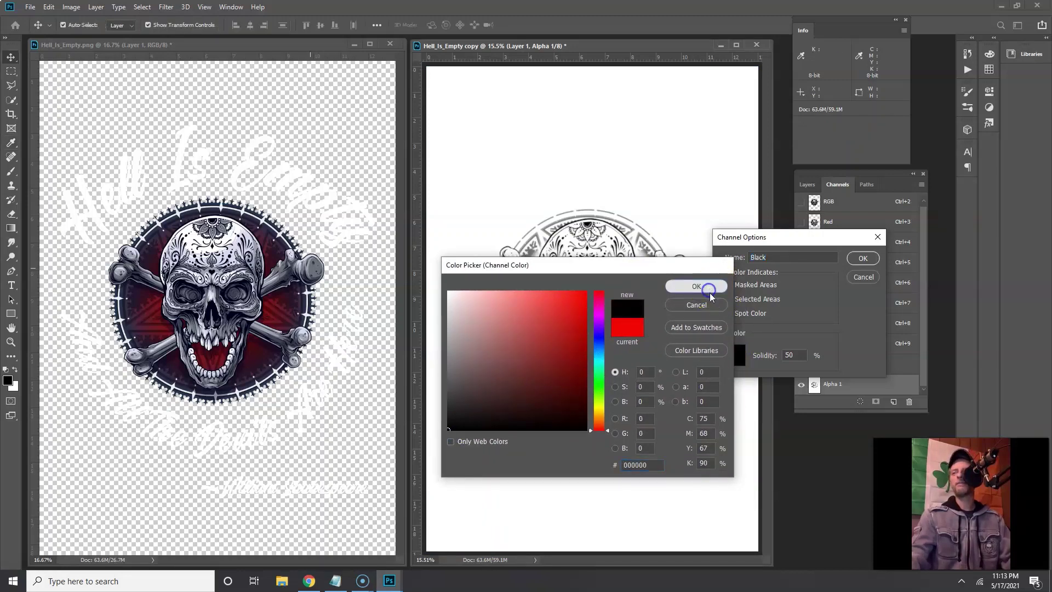
pyautogui.click(696, 286)
pyautogui.click(761, 356)
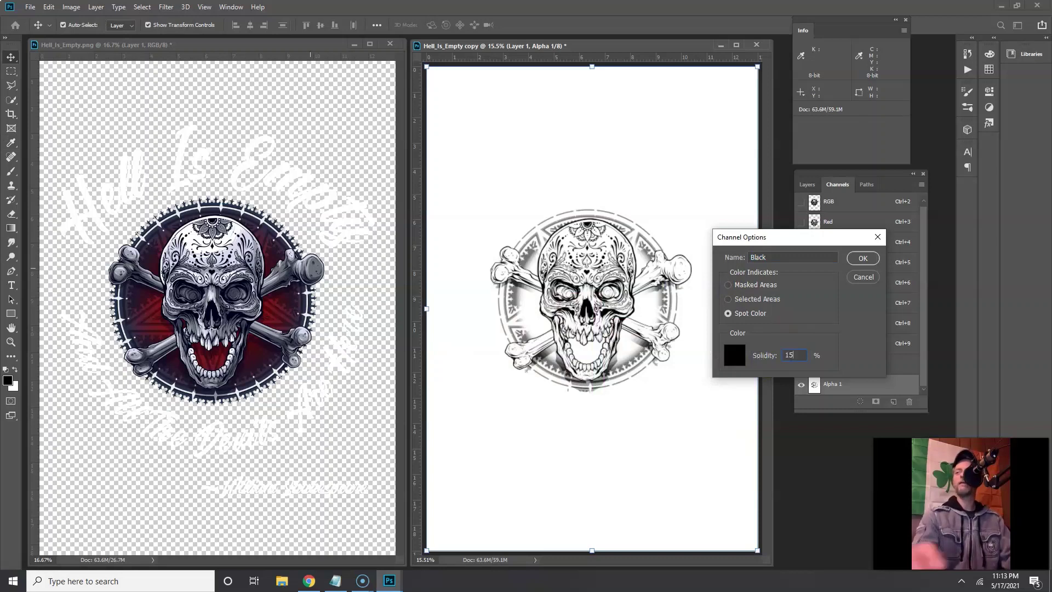
pyautogui.click(859, 260)
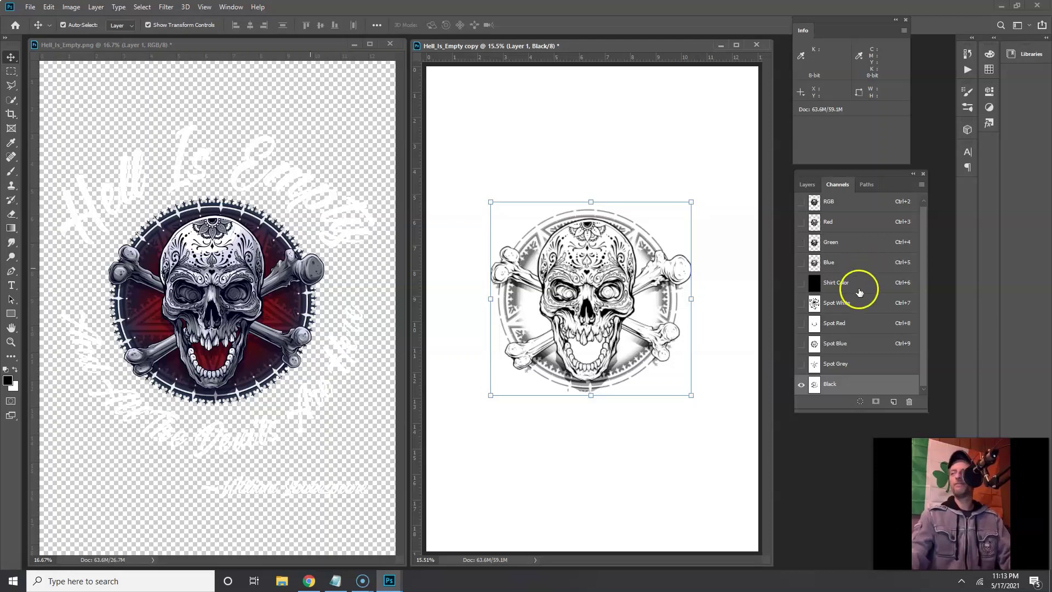
# - Show the Shirt Color and all spot channels together, and toggle the Black channel's visibility to compare the print with and without it
pyautogui.moveTo(801, 282); pyautogui.dragTo(800, 366)
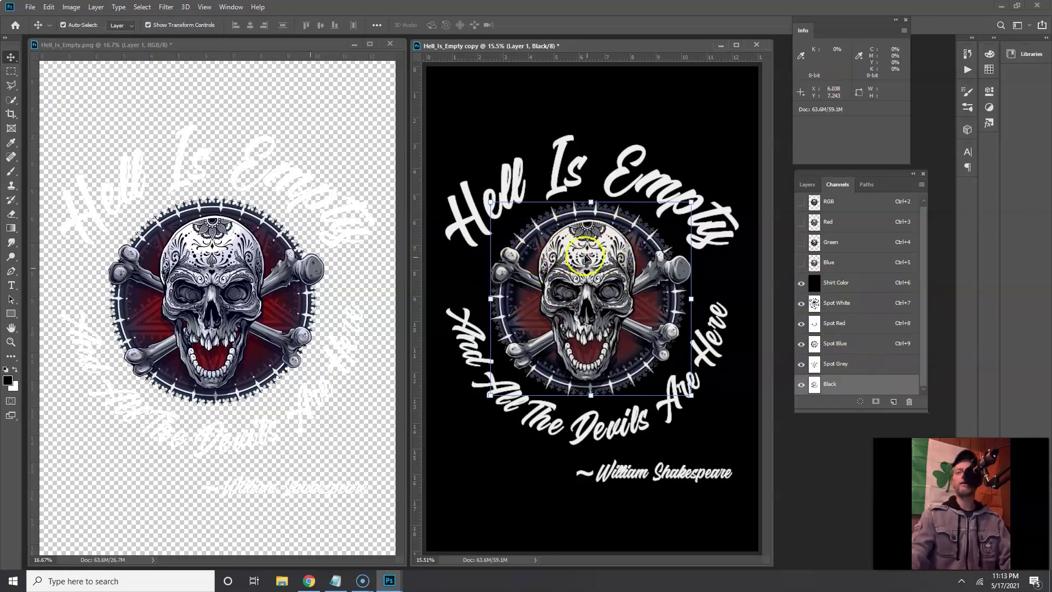
pyautogui.click(801, 386)
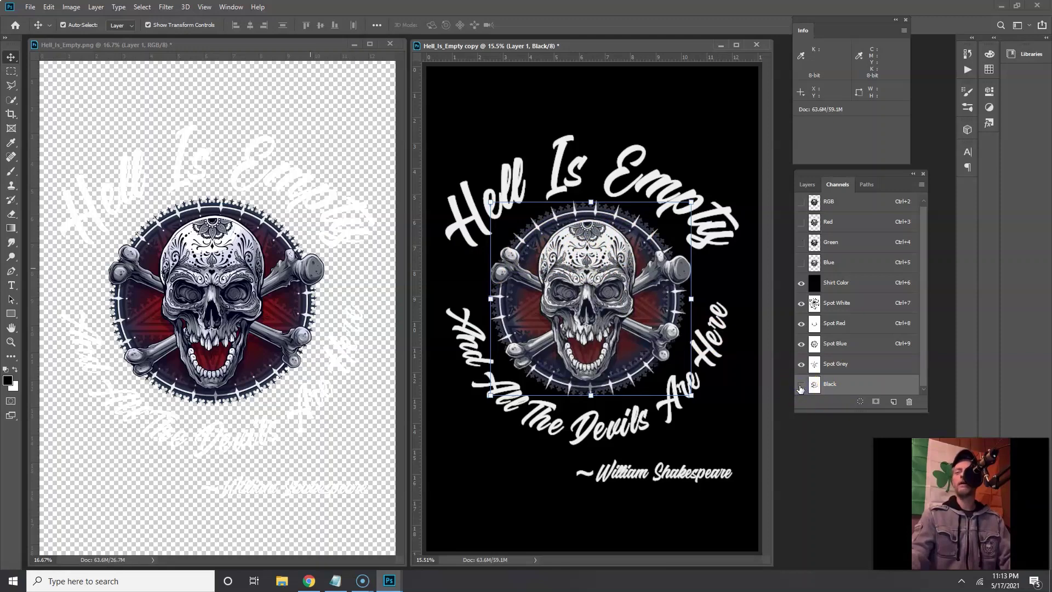
pyautogui.click(801, 385)
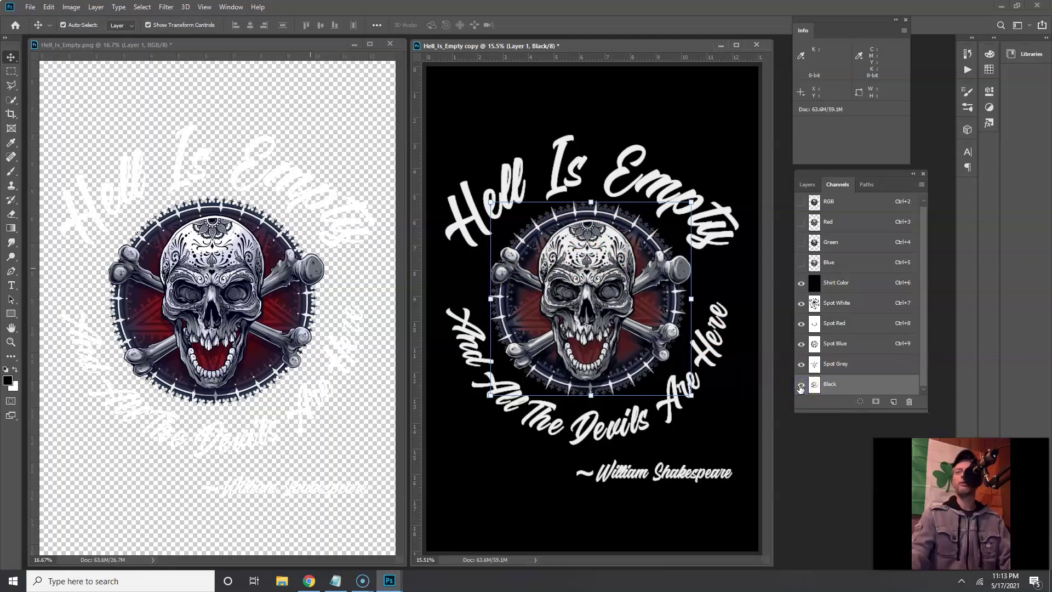
pyautogui.click(804, 386)
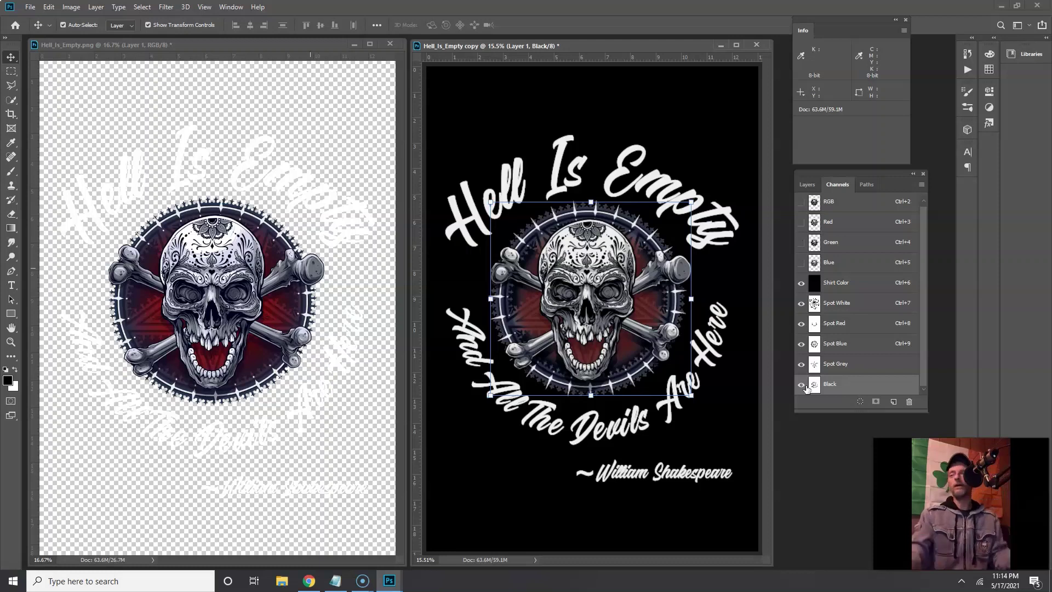
pyautogui.click(802, 385)
pyautogui.click(801, 384)
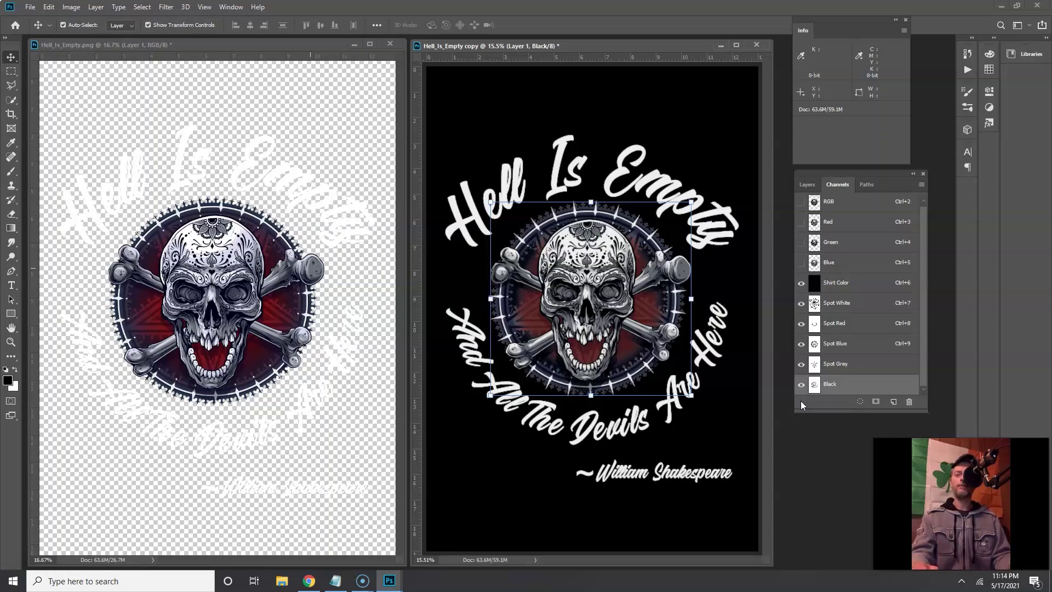
pyautogui.click(30, 7)
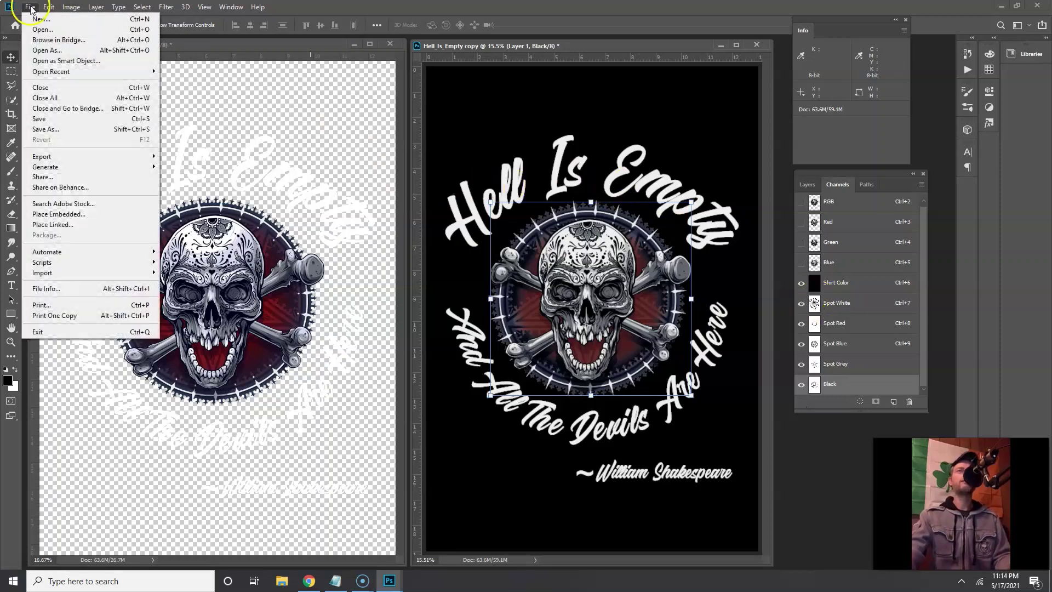
pyautogui.click(47, 129)
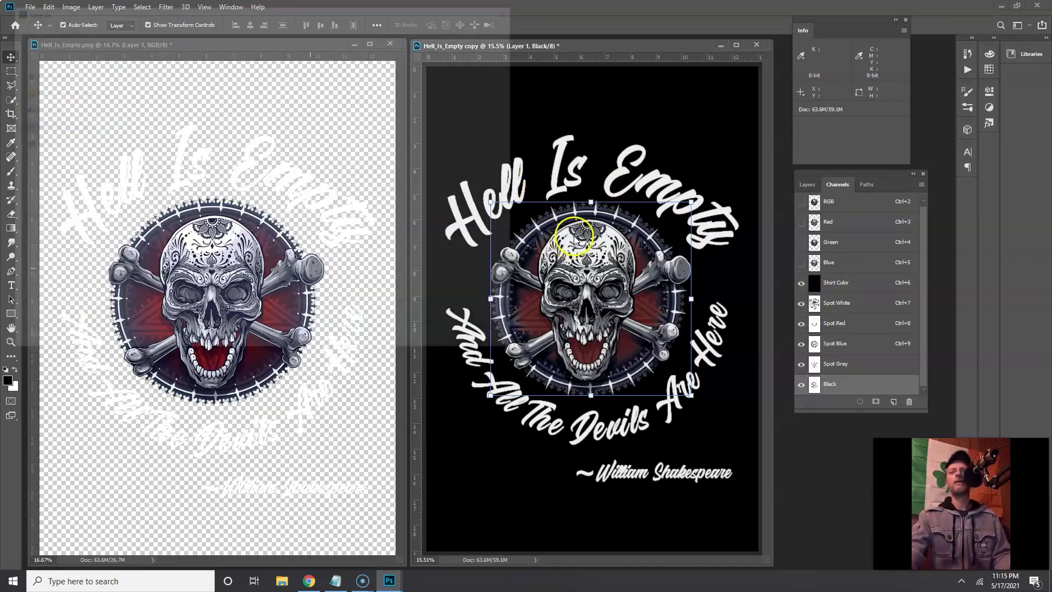
pyautogui.click(157, 253)
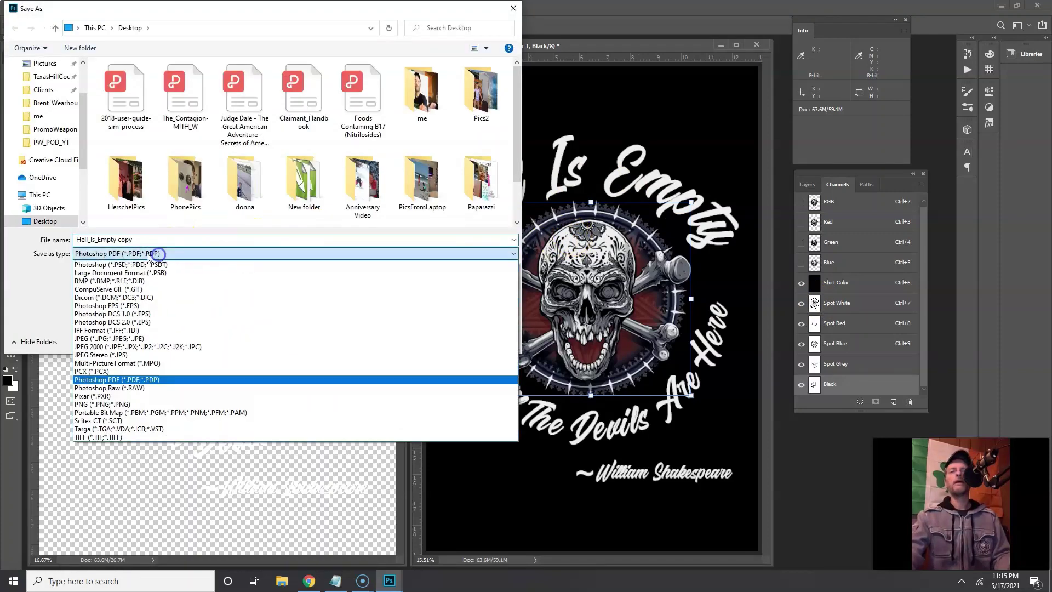
pyautogui.click(119, 265)
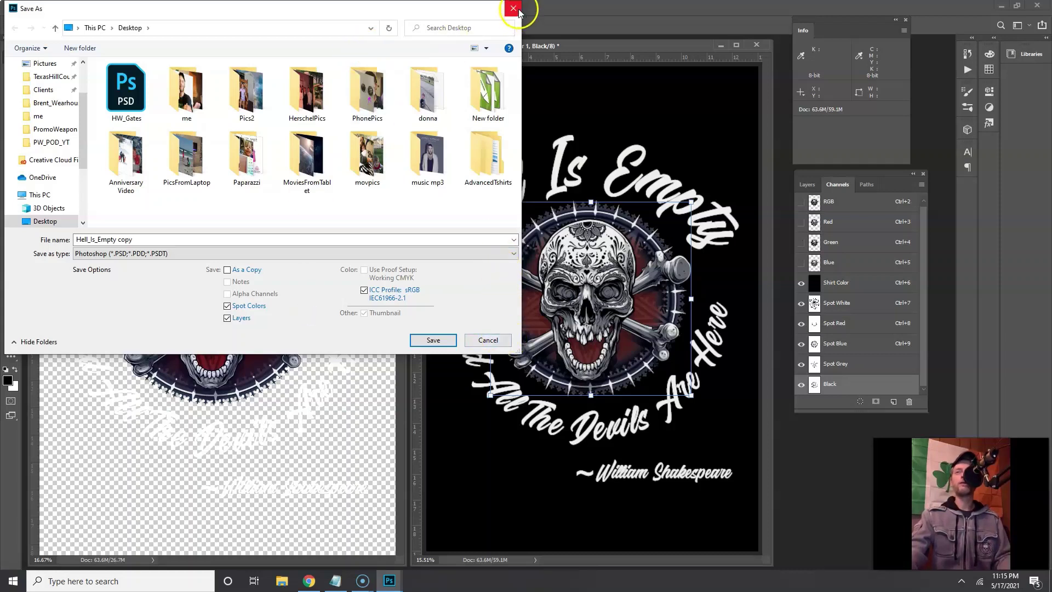
pyautogui.click(500, 343)
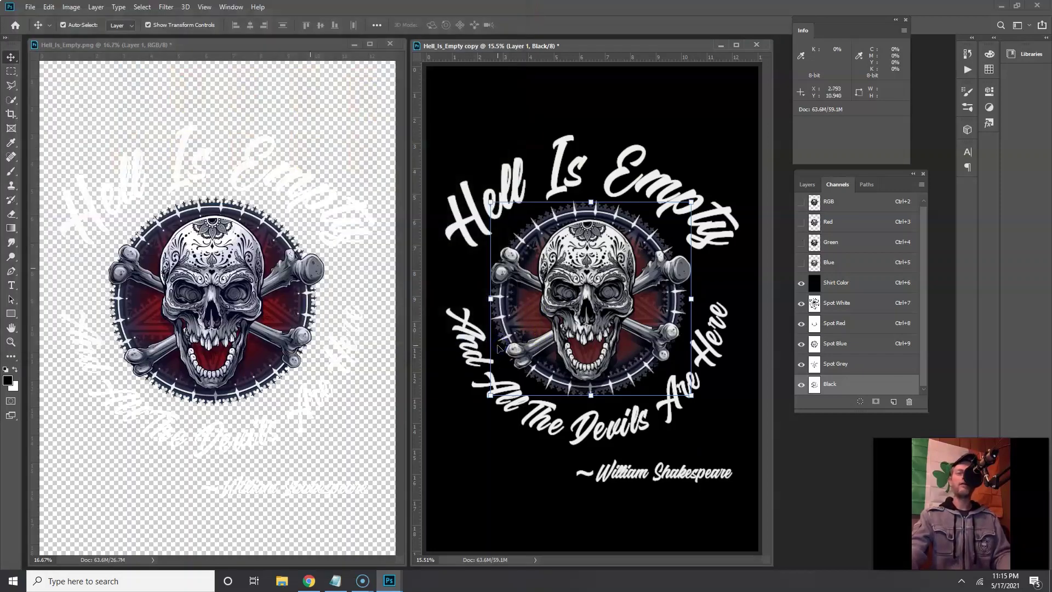